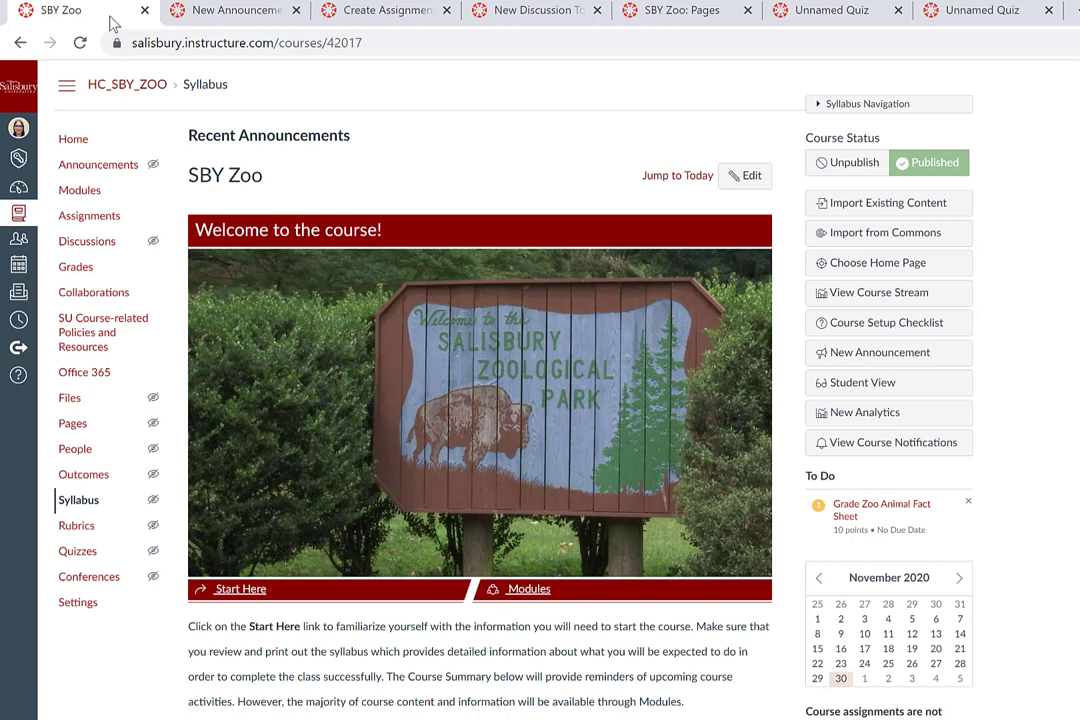
Step: Cycle through the announcement, assignment, discussion, page and quiz editor tabs, then return to the SBY Zoo syllabus
click(260, 12)
click(390, 14)
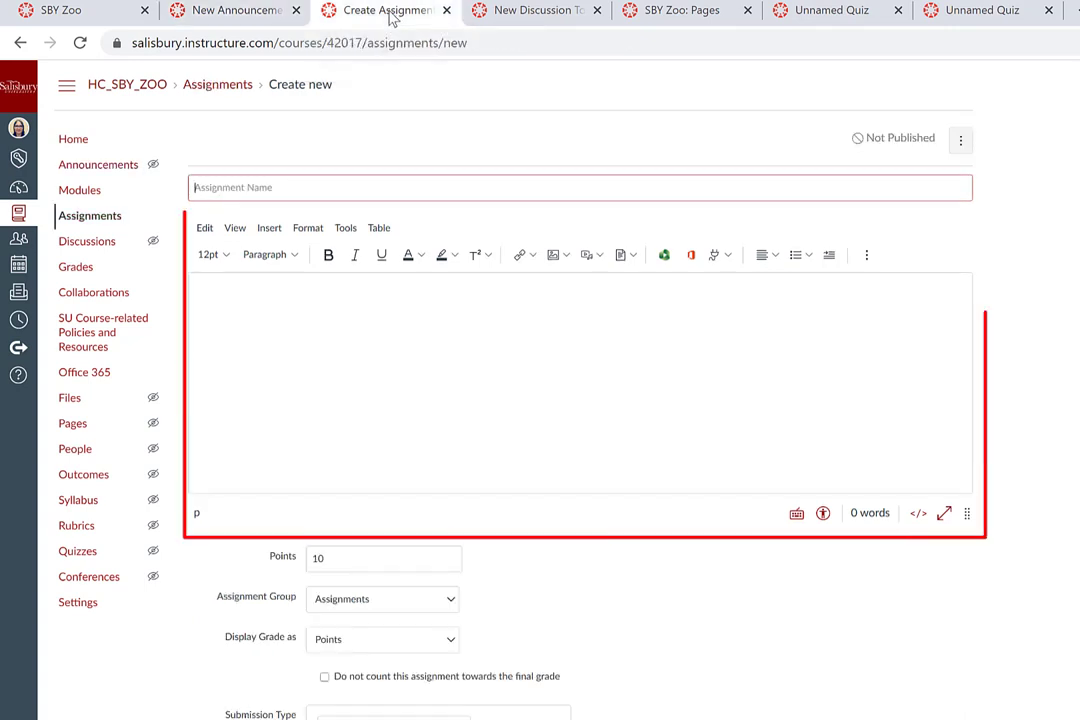
click(540, 14)
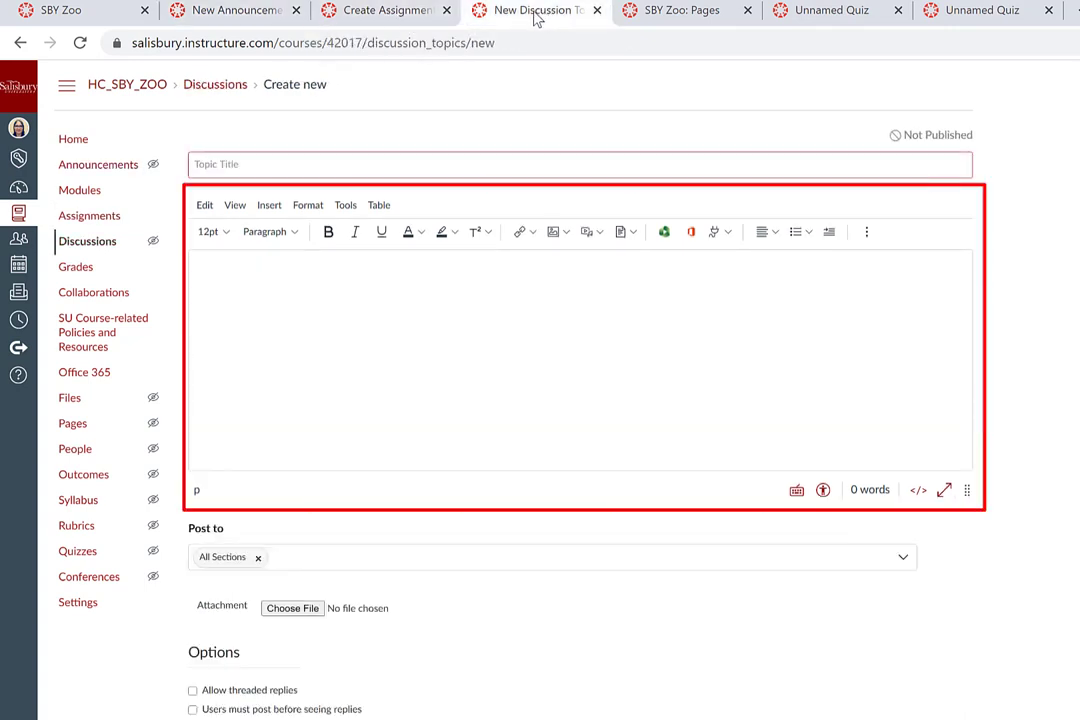
click(695, 13)
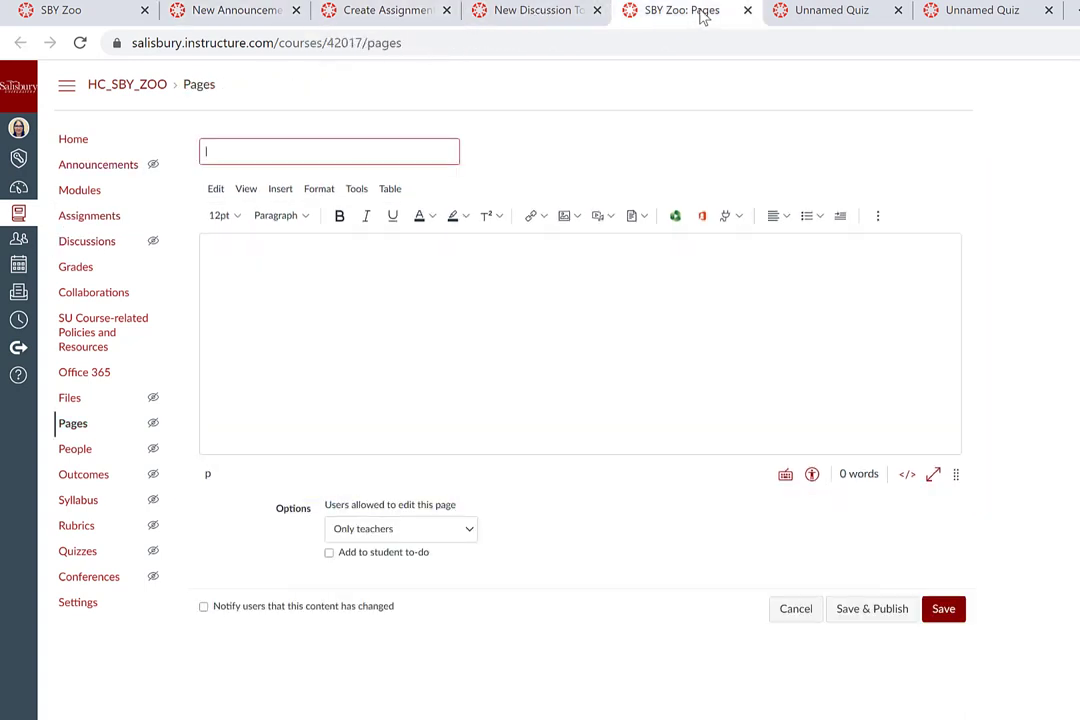
click(845, 14)
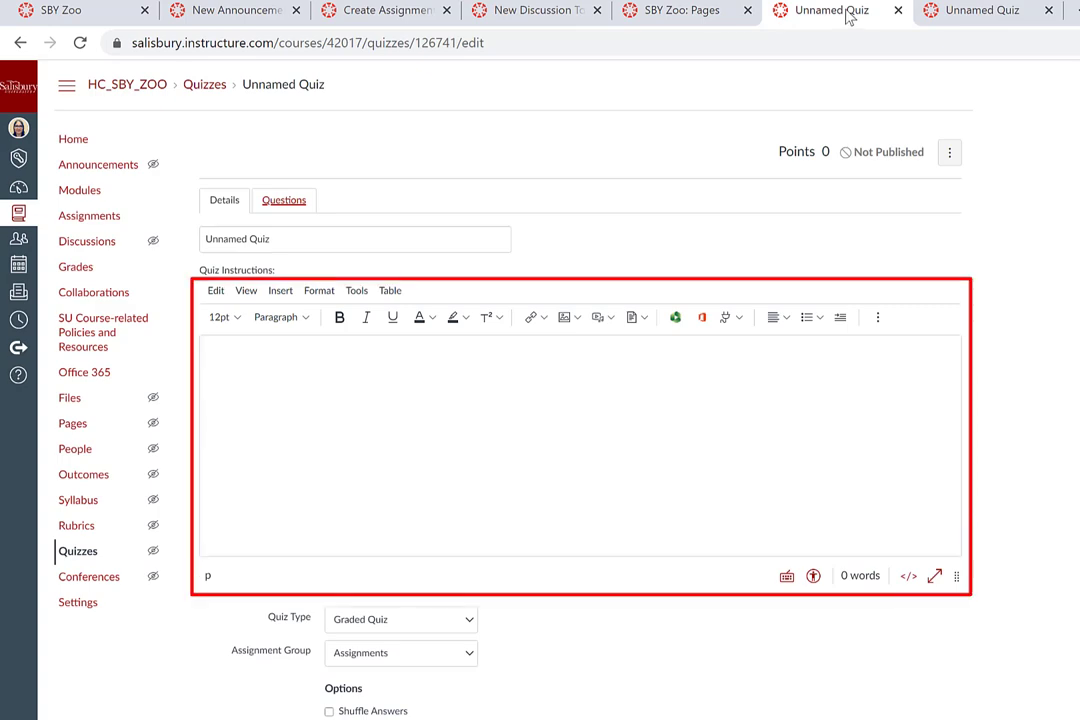
click(978, 14)
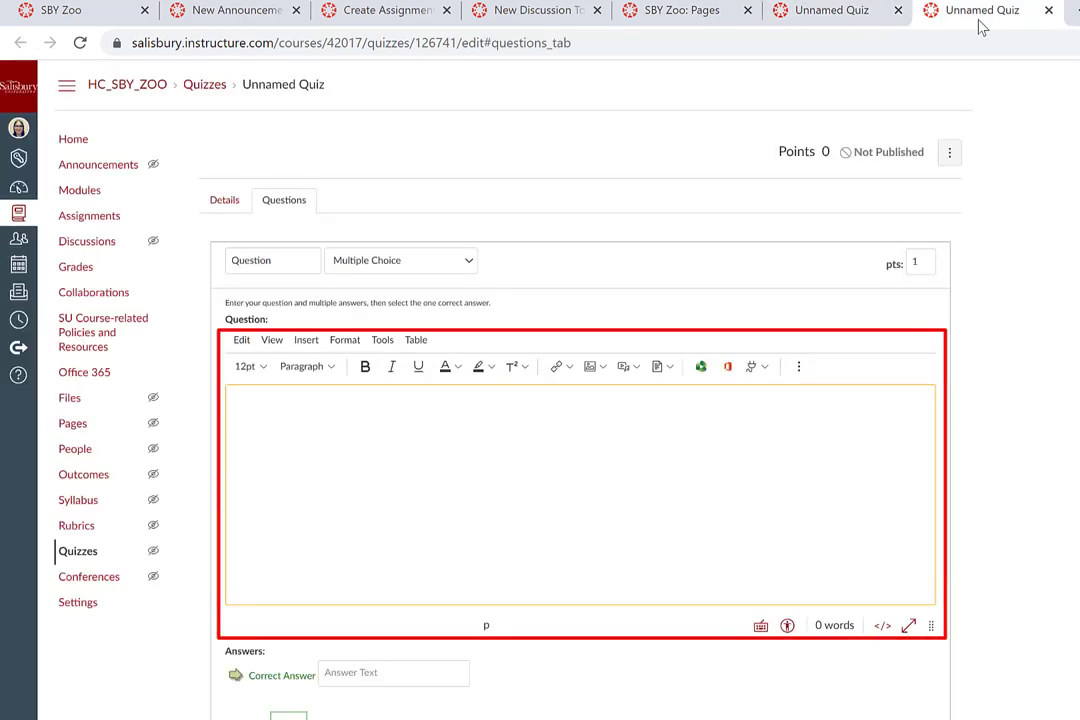
click(60, 12)
Step: Title the new page 'Beastro' and place the cursor in its empty body
click(755, 176)
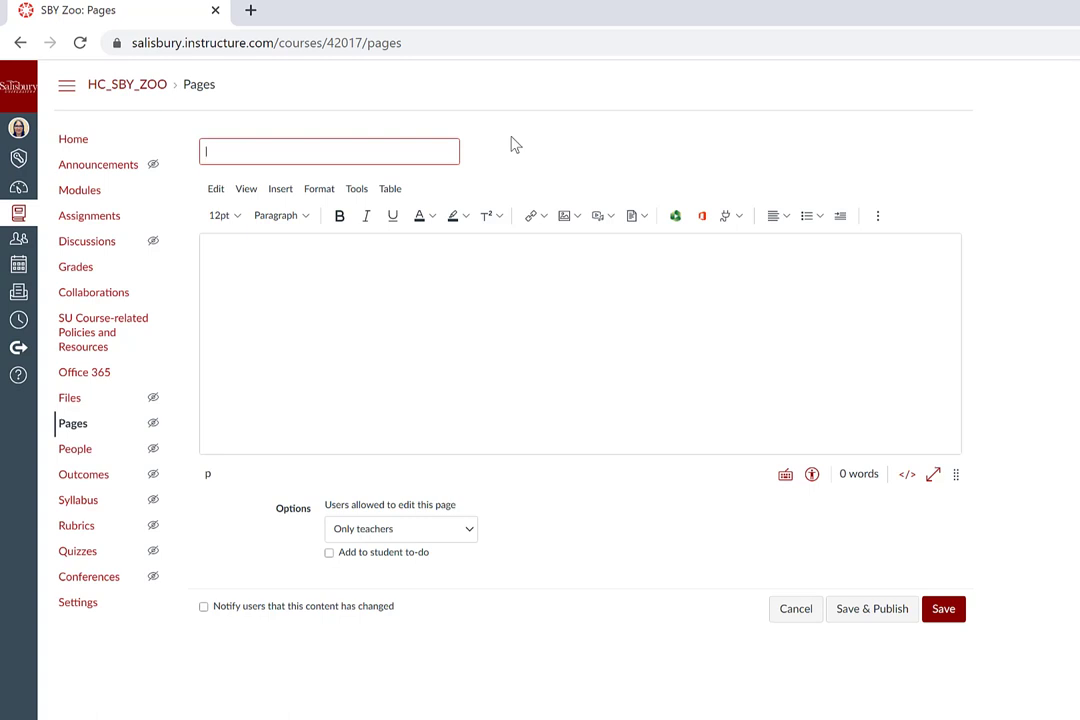
text(Beastro)
click(414, 292)
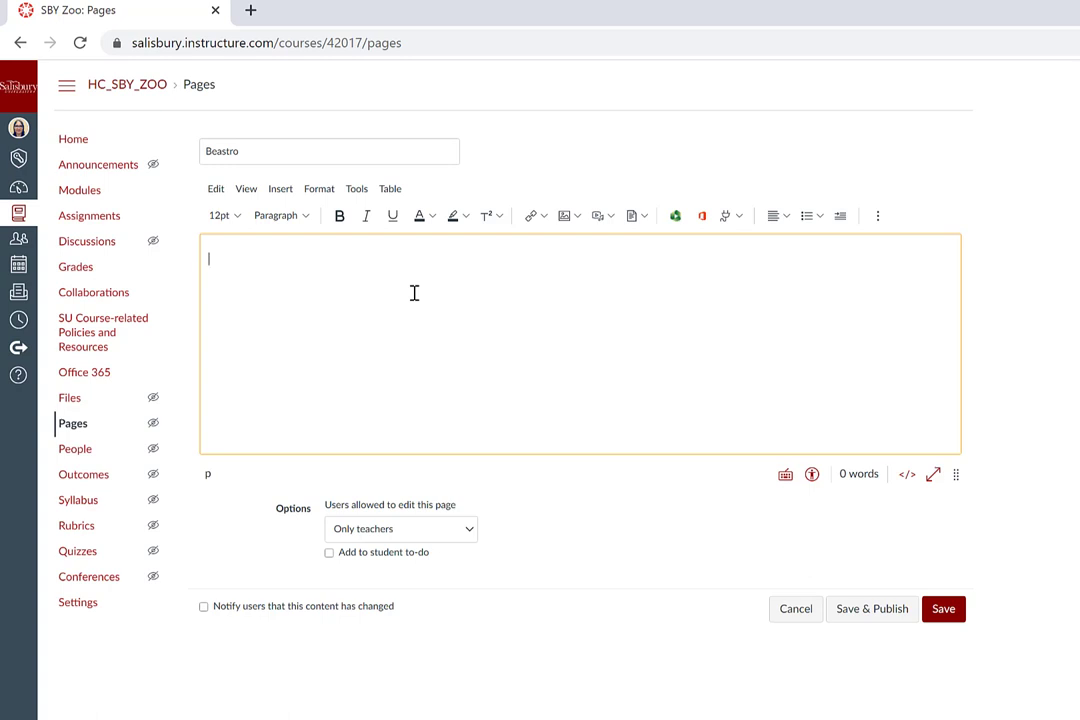
Step: Check the font size and block style lists, then type 'Hello!' in bold italic
click(228, 215)
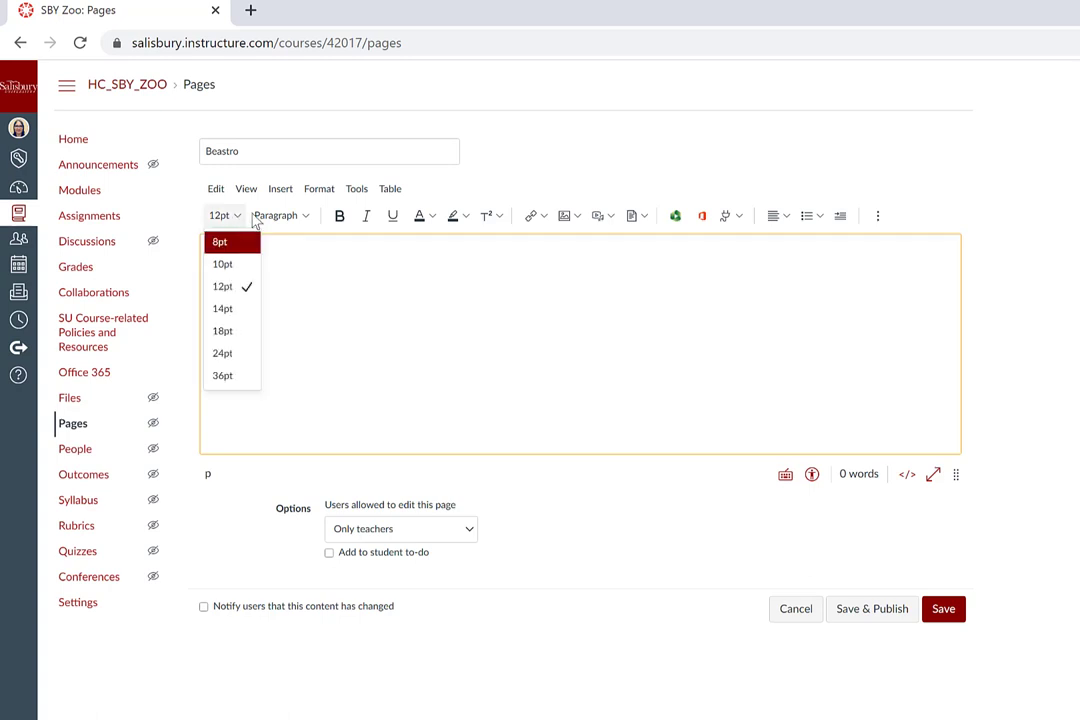
click(304, 218)
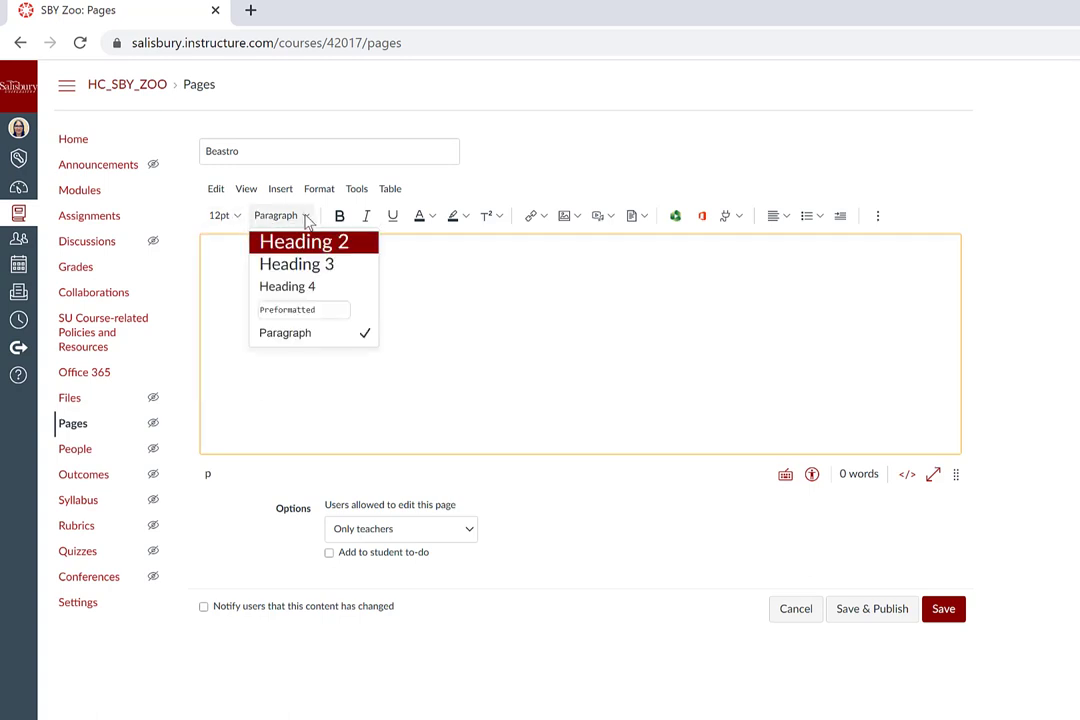
click(470, 246)
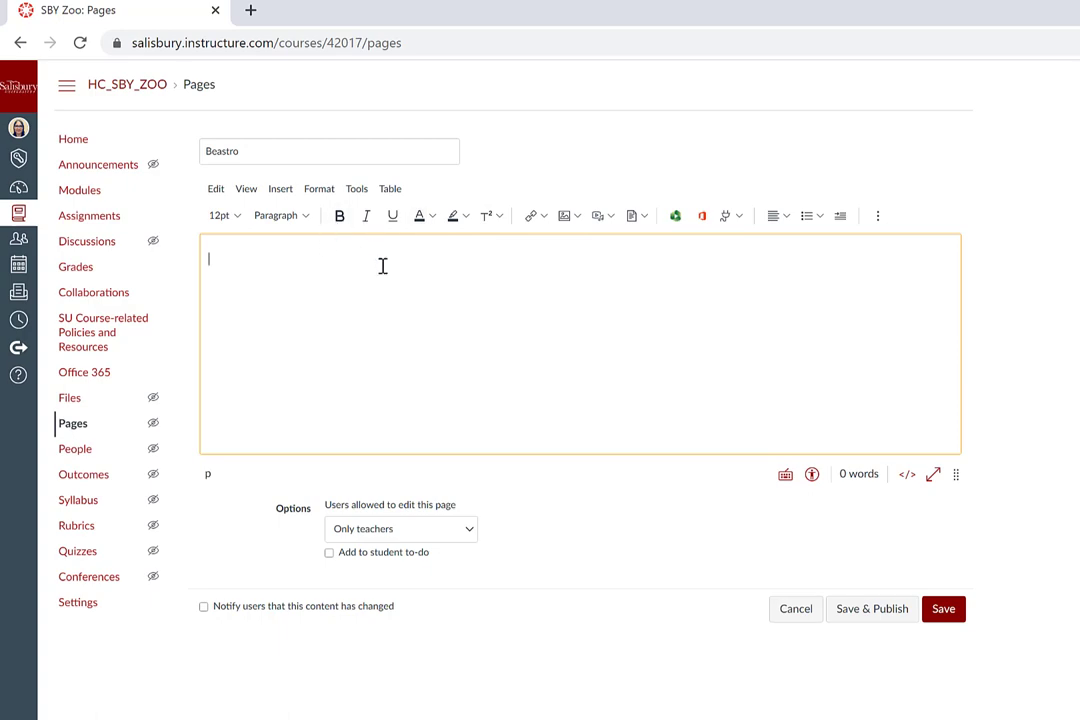
text(Hello!)
triple_click(275, 259)
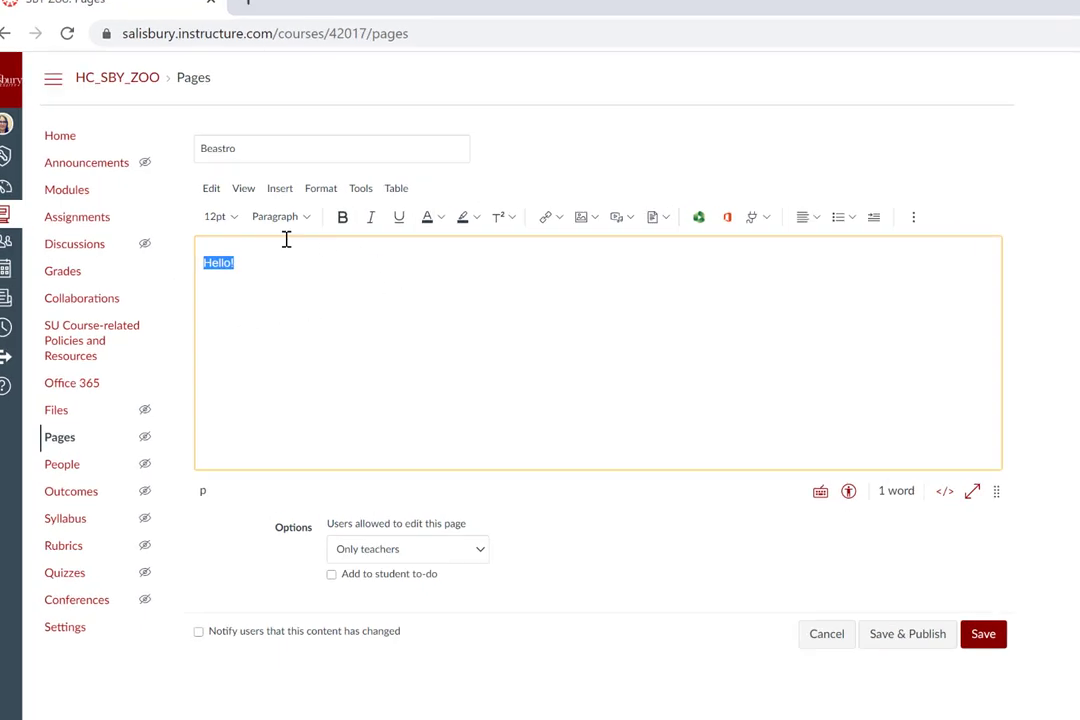
click(342, 218)
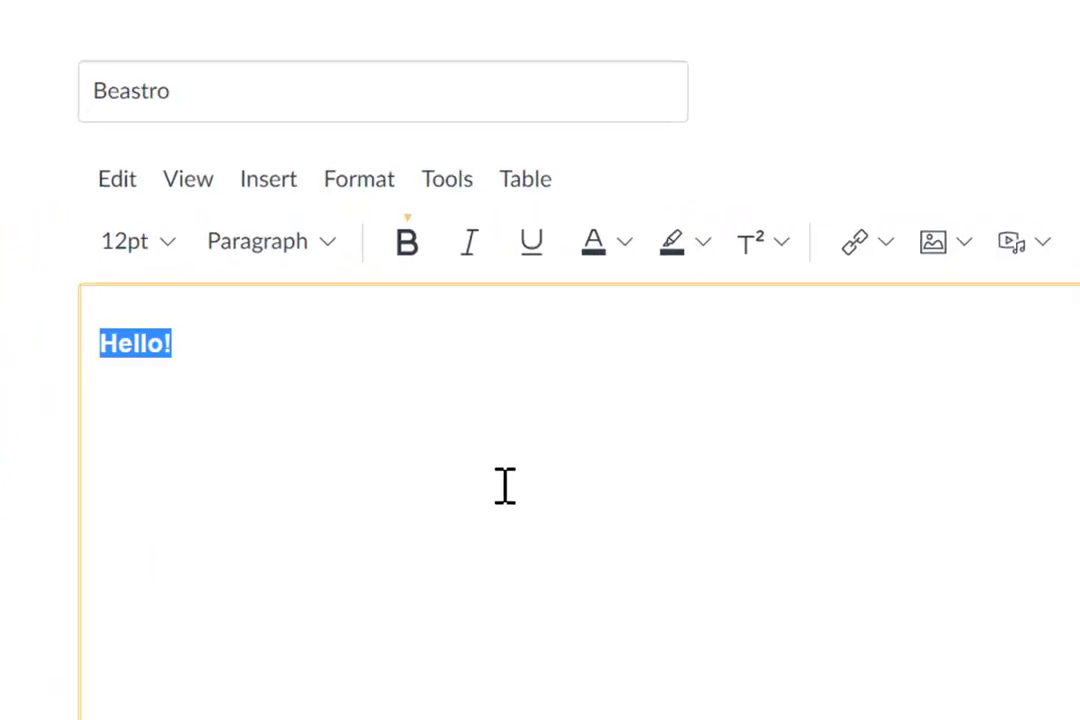
key(ctrl+i)
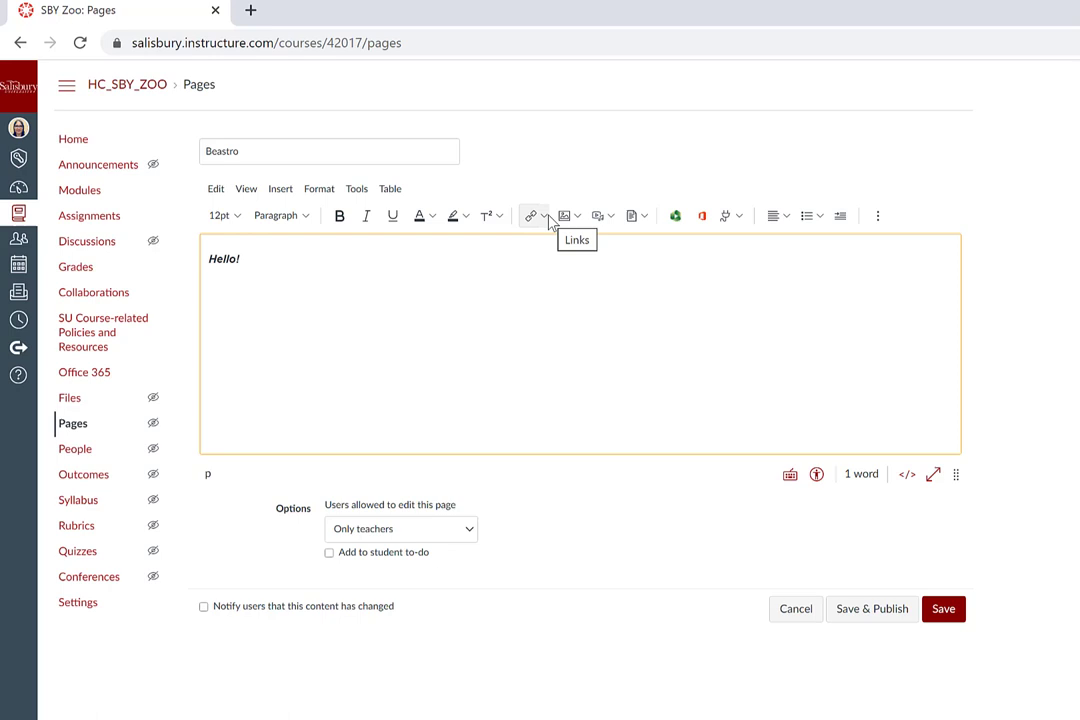
Step: Insert a Course Navigation link to Announcements on the line below 'Hello!'
click(547, 217)
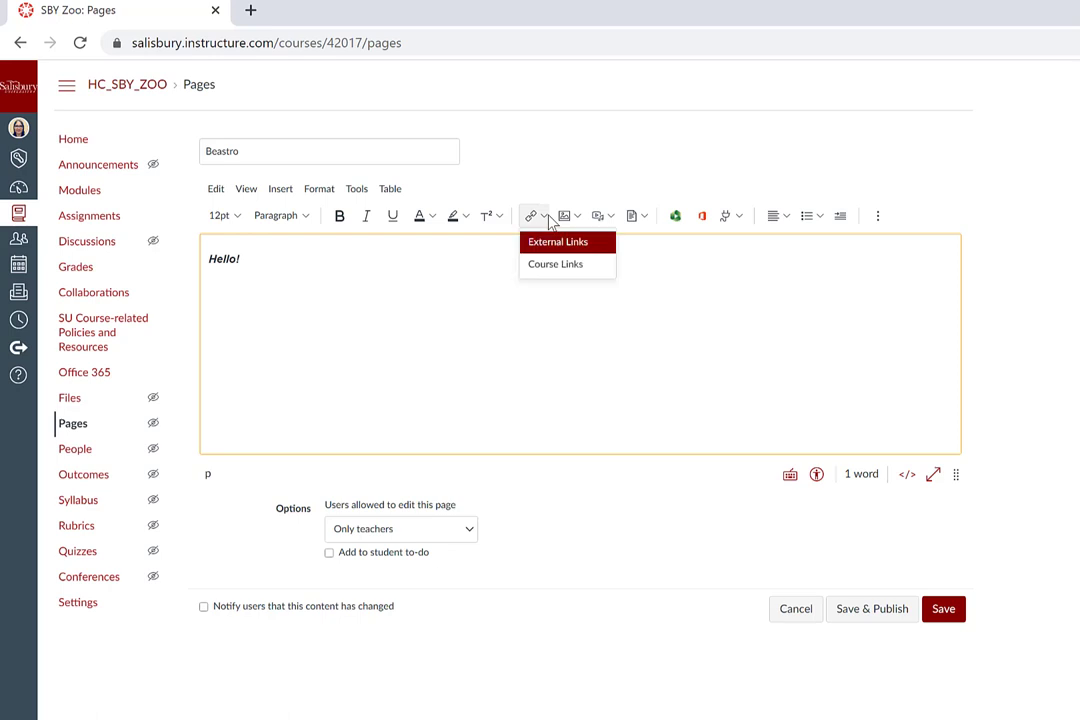
click(540, 270)
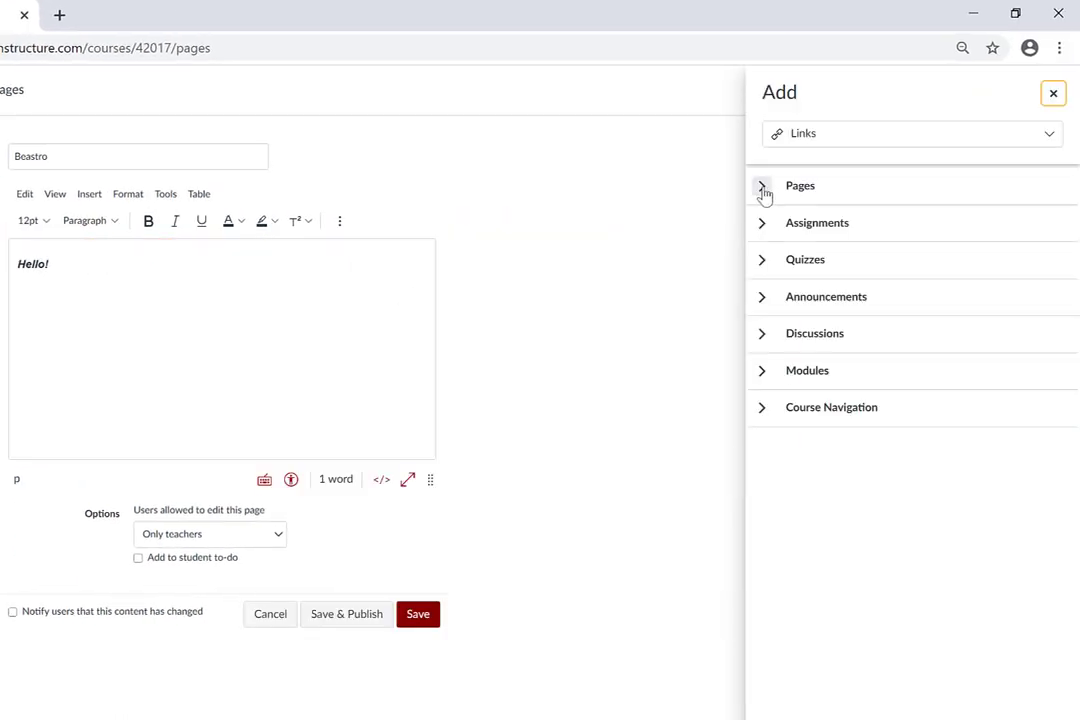
click(762, 408)
click(815, 441)
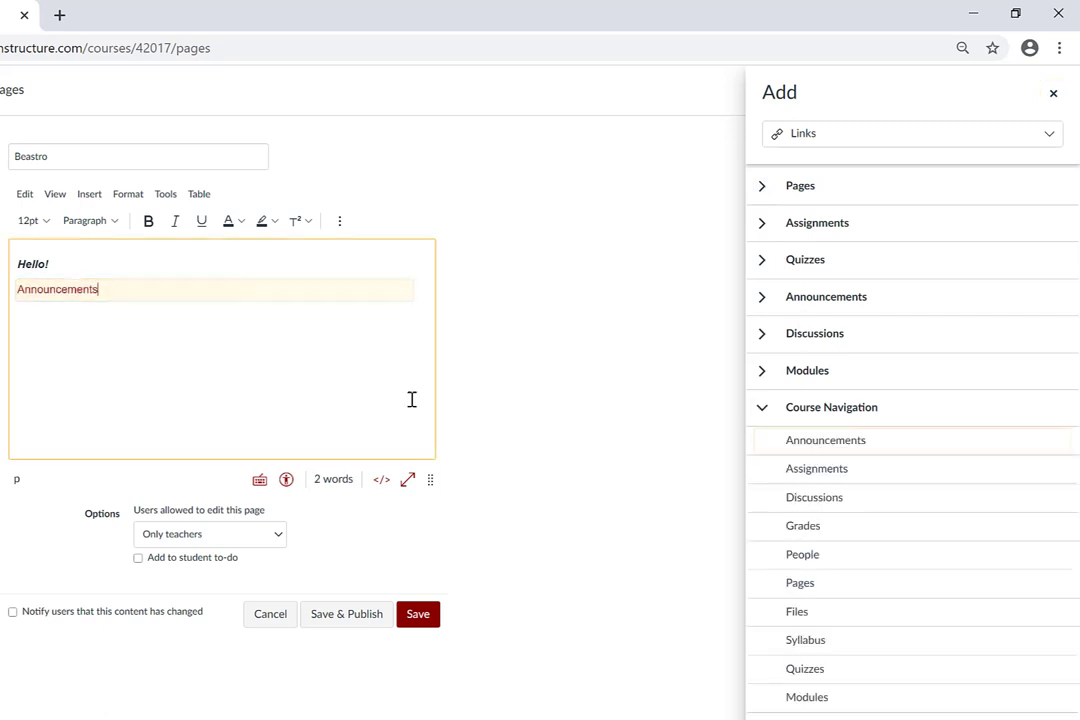
click(1053, 93)
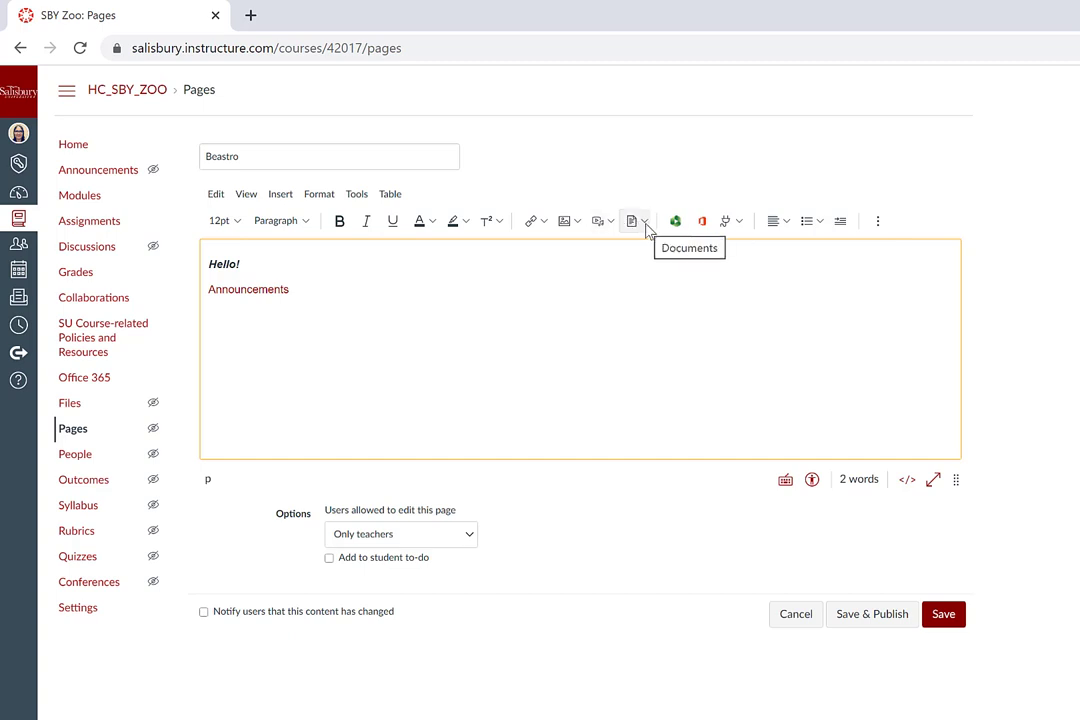
click(645, 224)
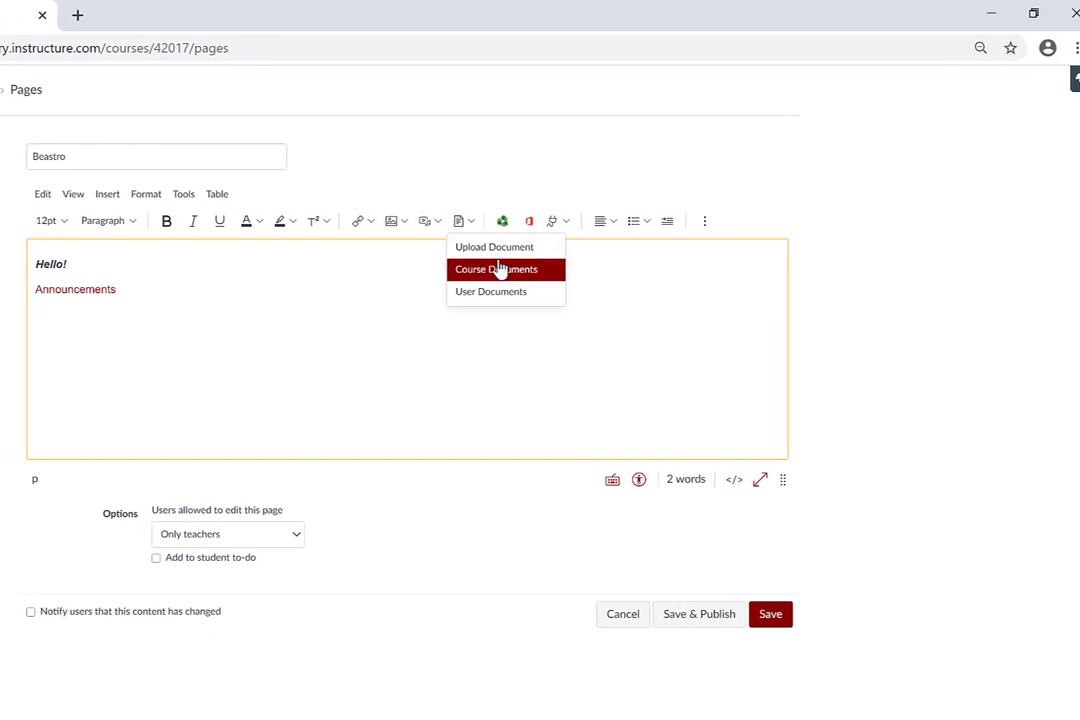
click(550, 270)
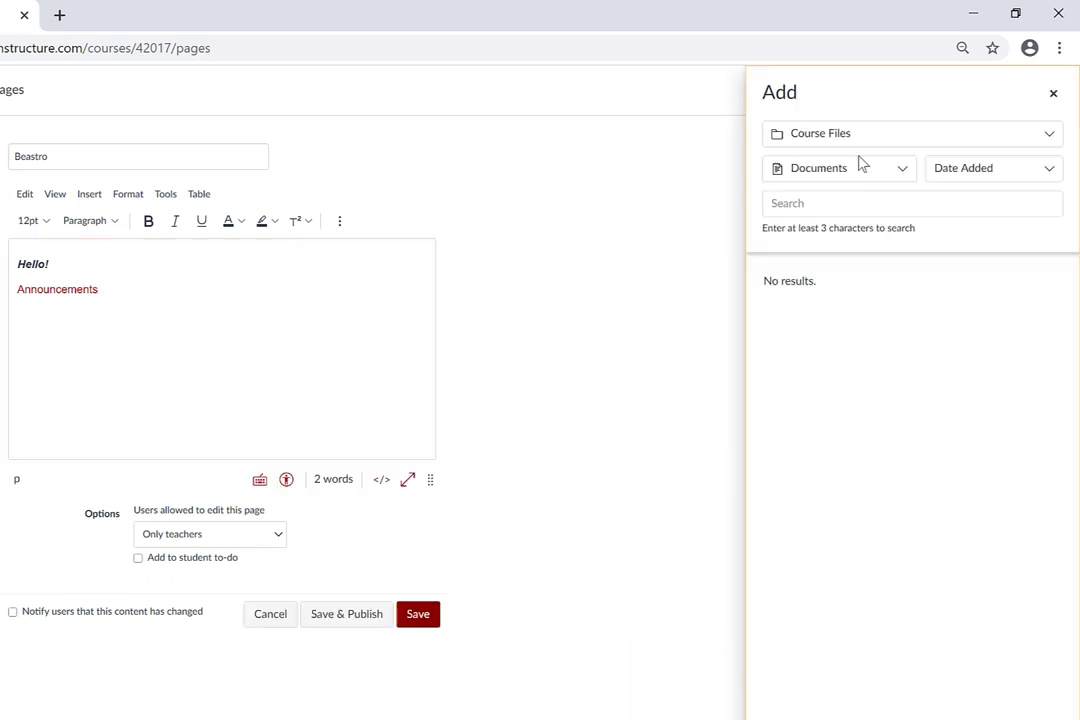
click(855, 138)
key(Return)
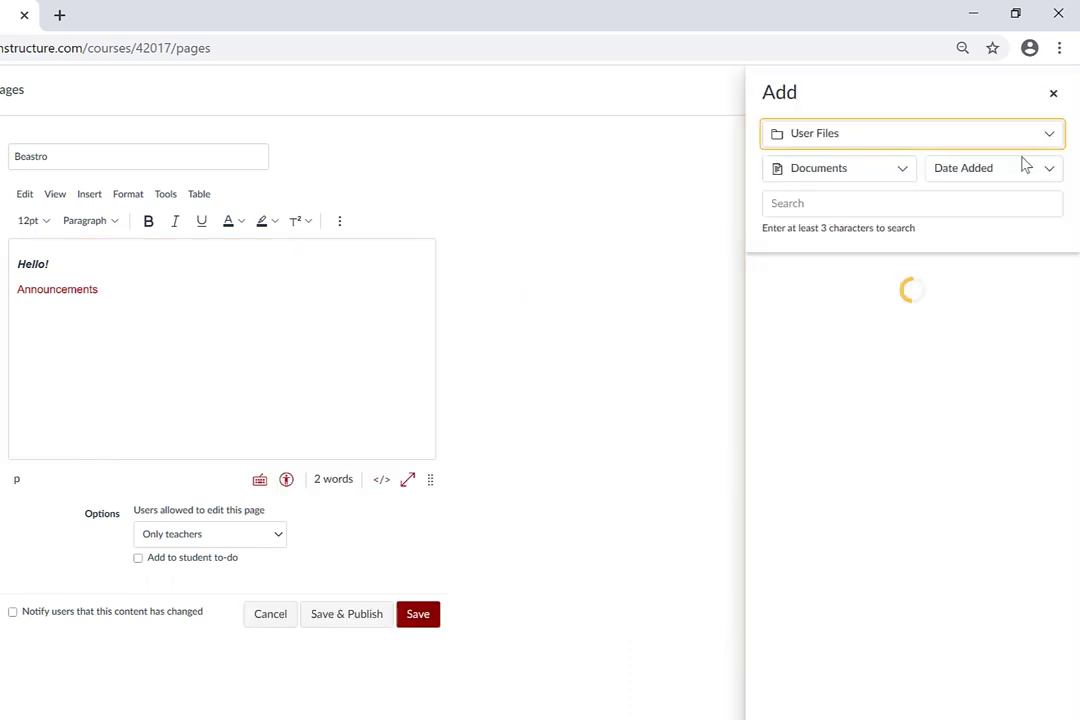
click(1010, 172)
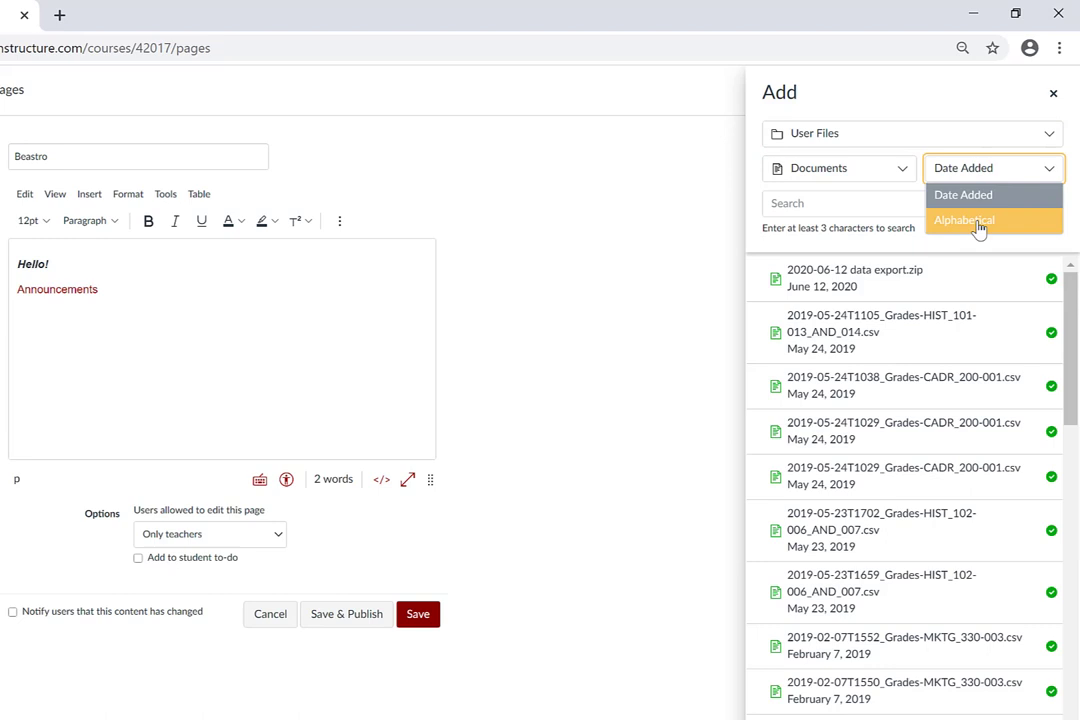
click(977, 222)
click(1053, 93)
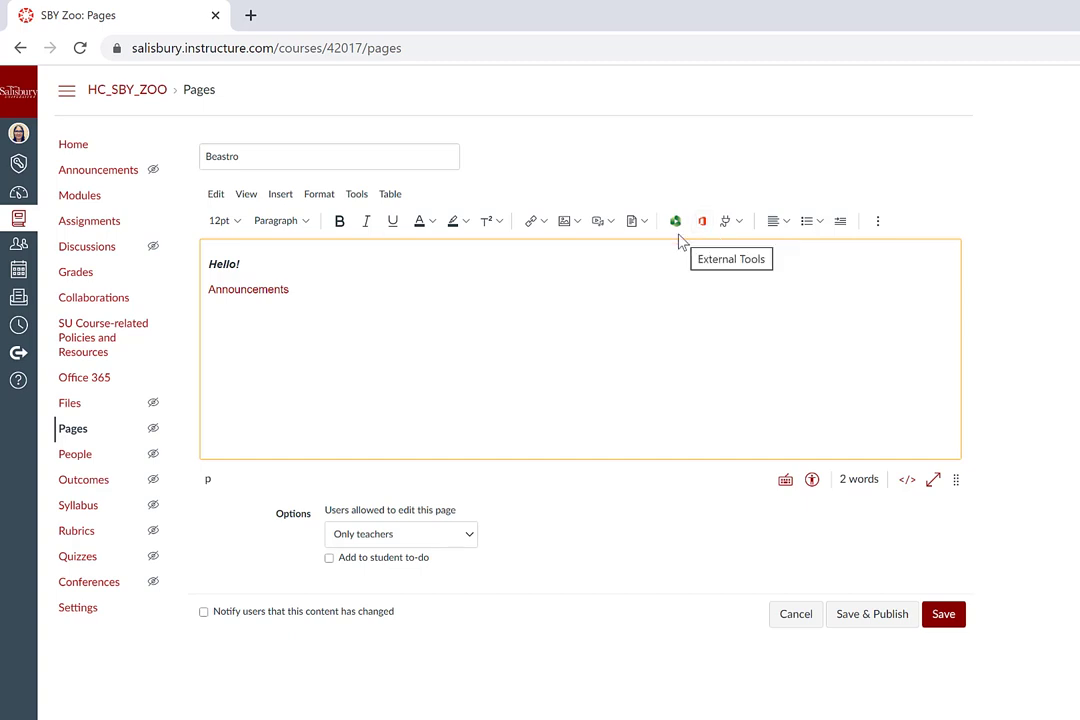
Step: Dismiss the Panopto picker and attach 'Zoo Map & Divisions.pptx' from Office 365
click(676, 224)
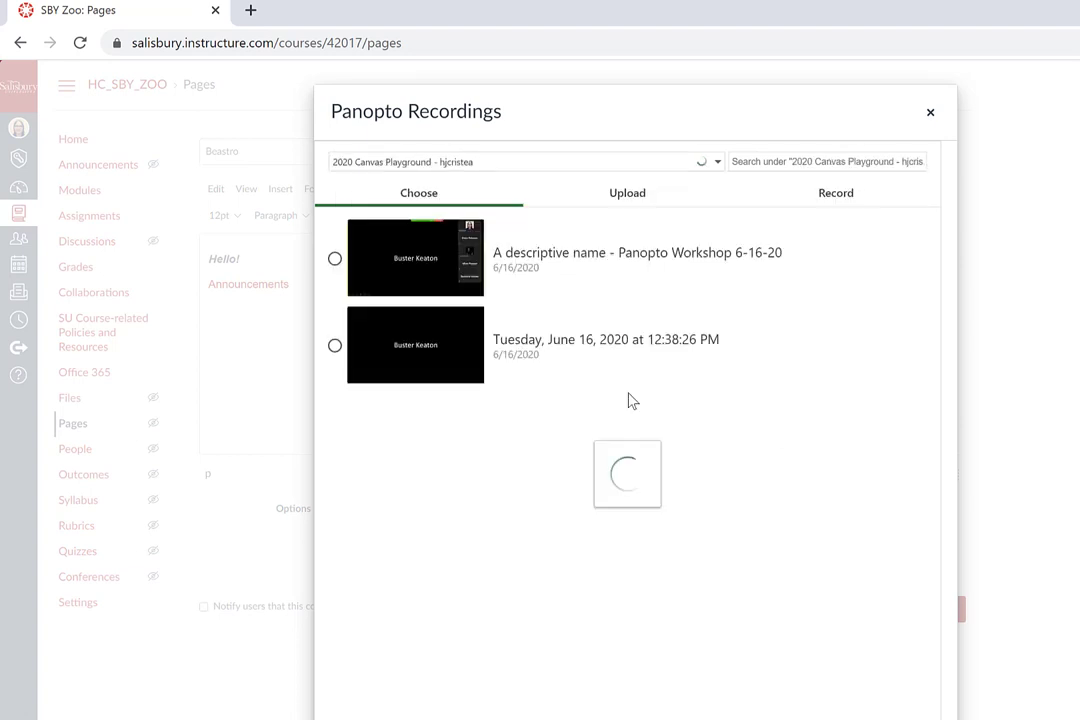
click(929, 113)
click(733, 173)
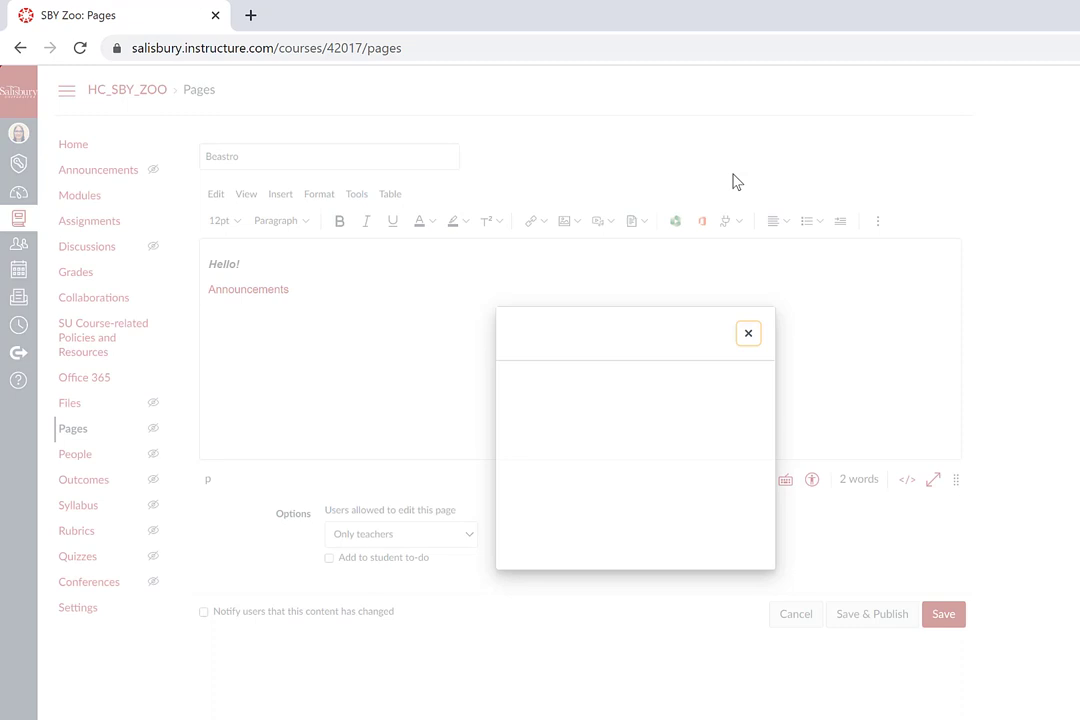
click(704, 221)
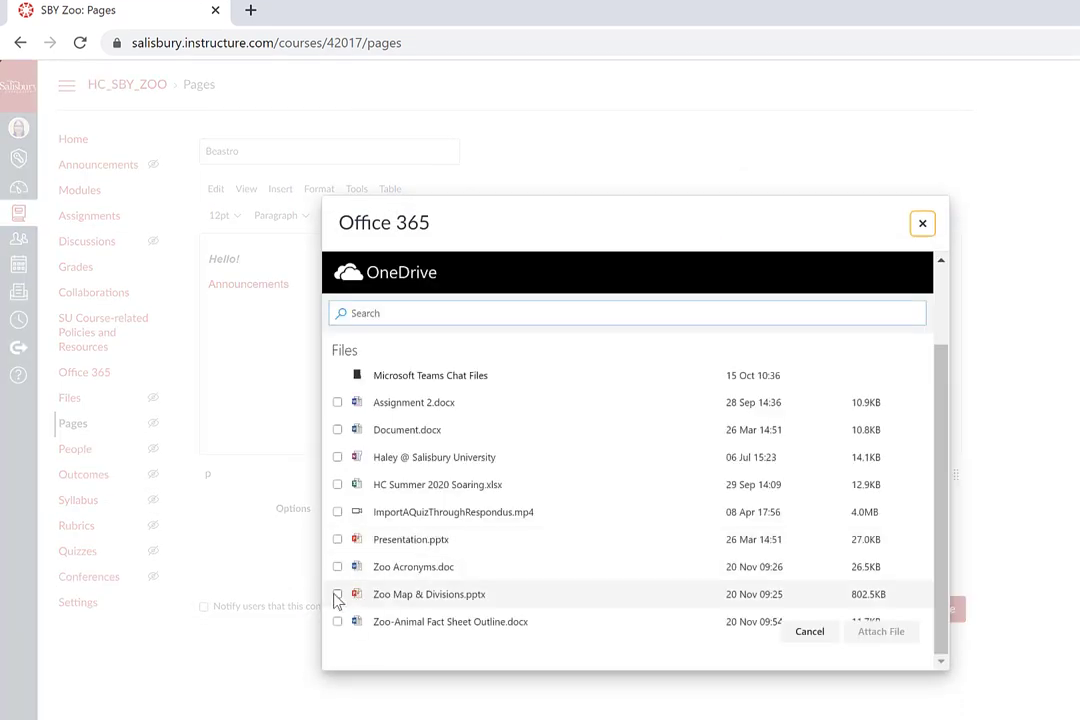
click(337, 594)
click(888, 640)
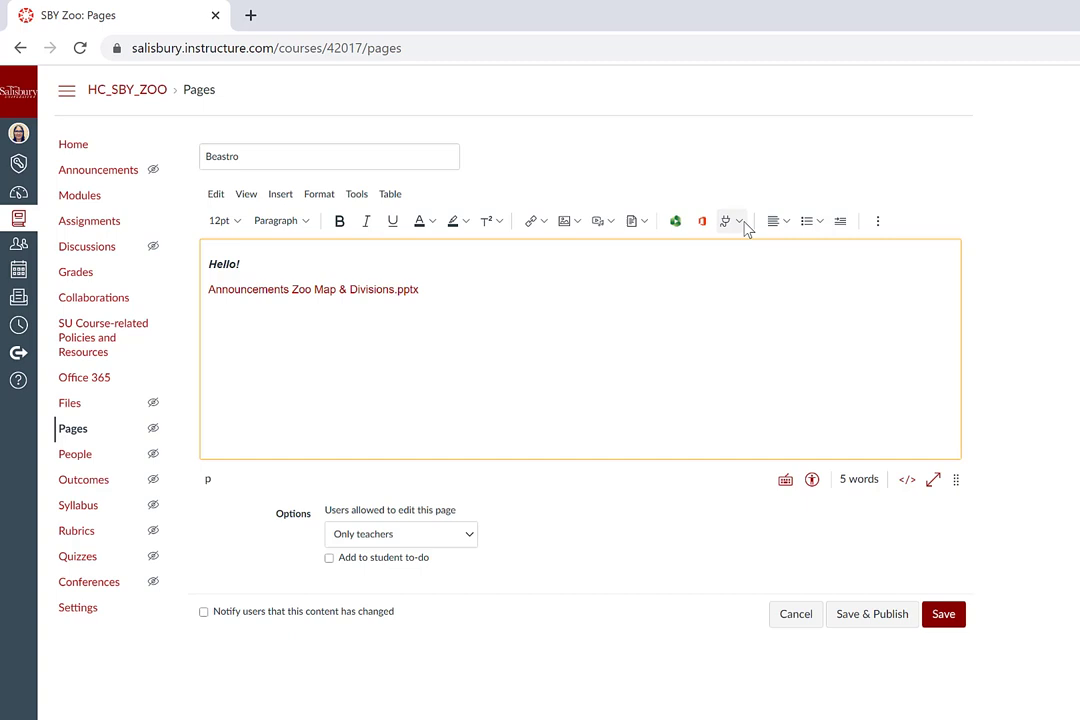
Step: Browse and close the Public Resources app, then indent the Announcements and Zoo Map line
click(740, 222)
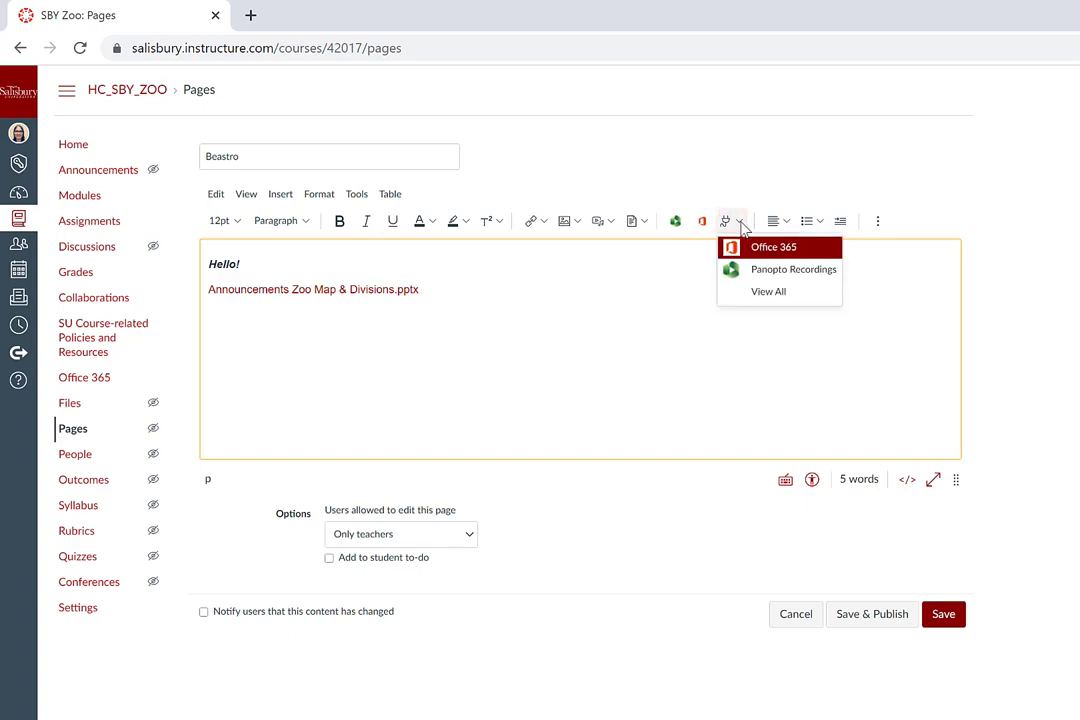
click(763, 292)
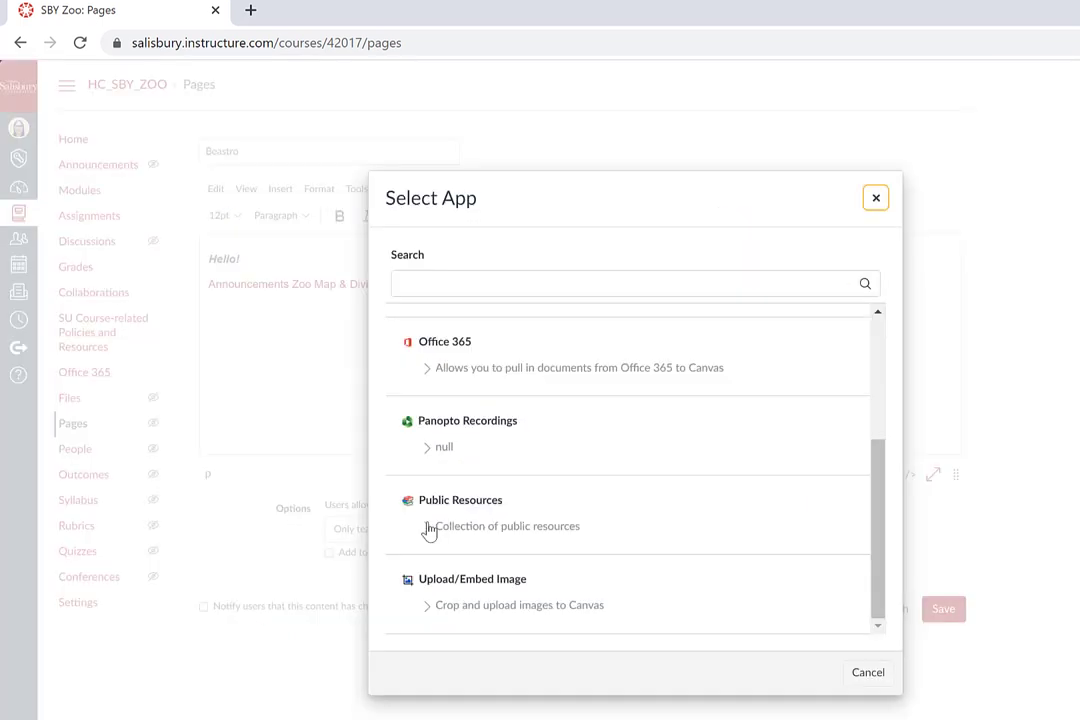
click(429, 528)
key(Escape)
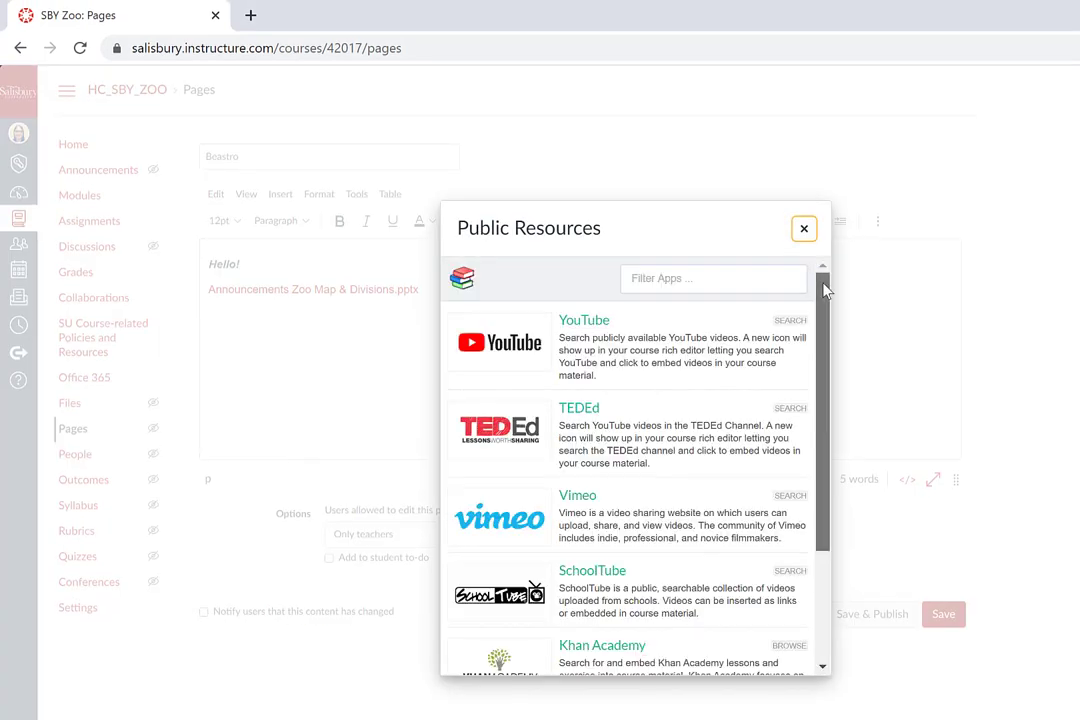
drag(826, 289, 829, 446)
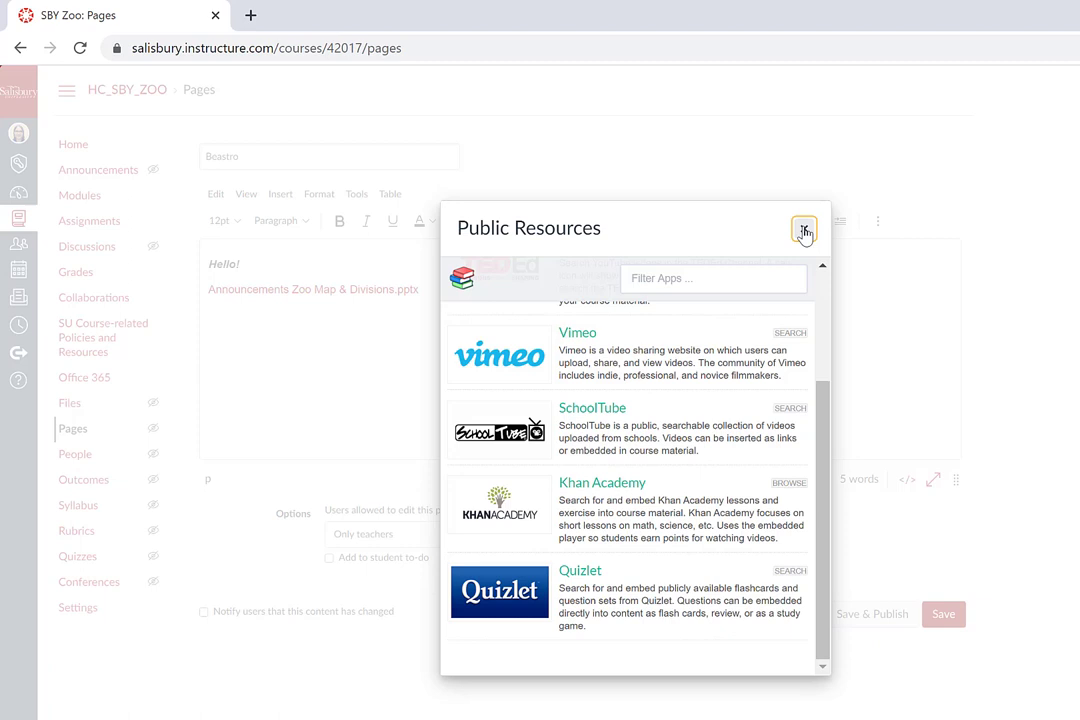
click(804, 231)
click(725, 172)
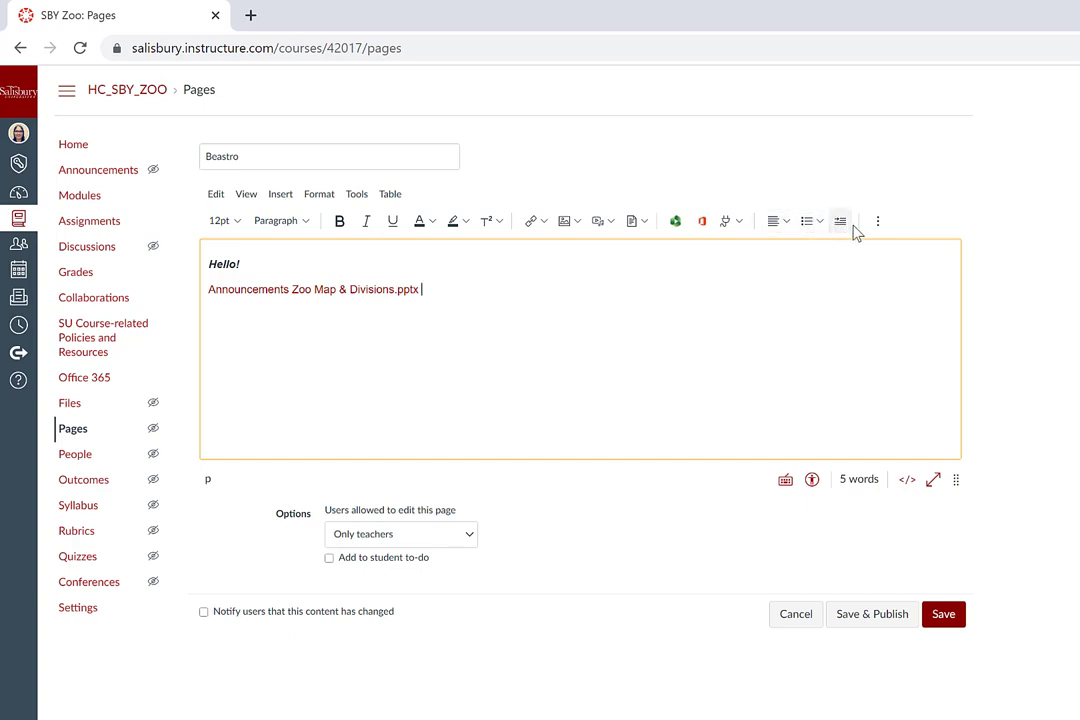
click(843, 224)
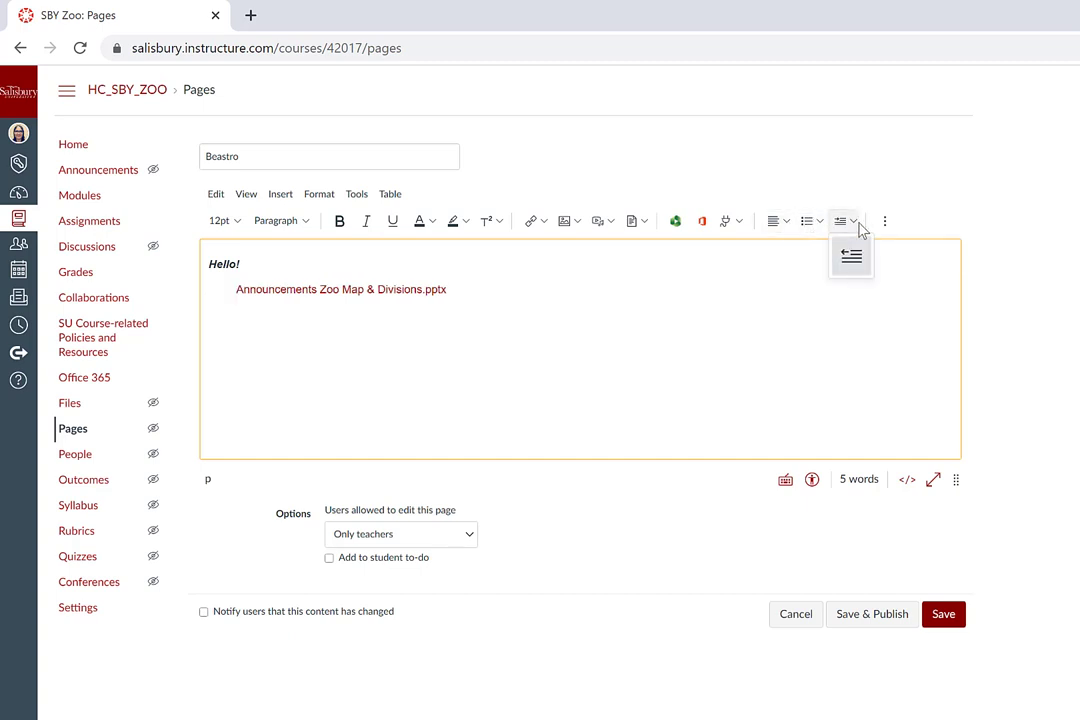
click(887, 222)
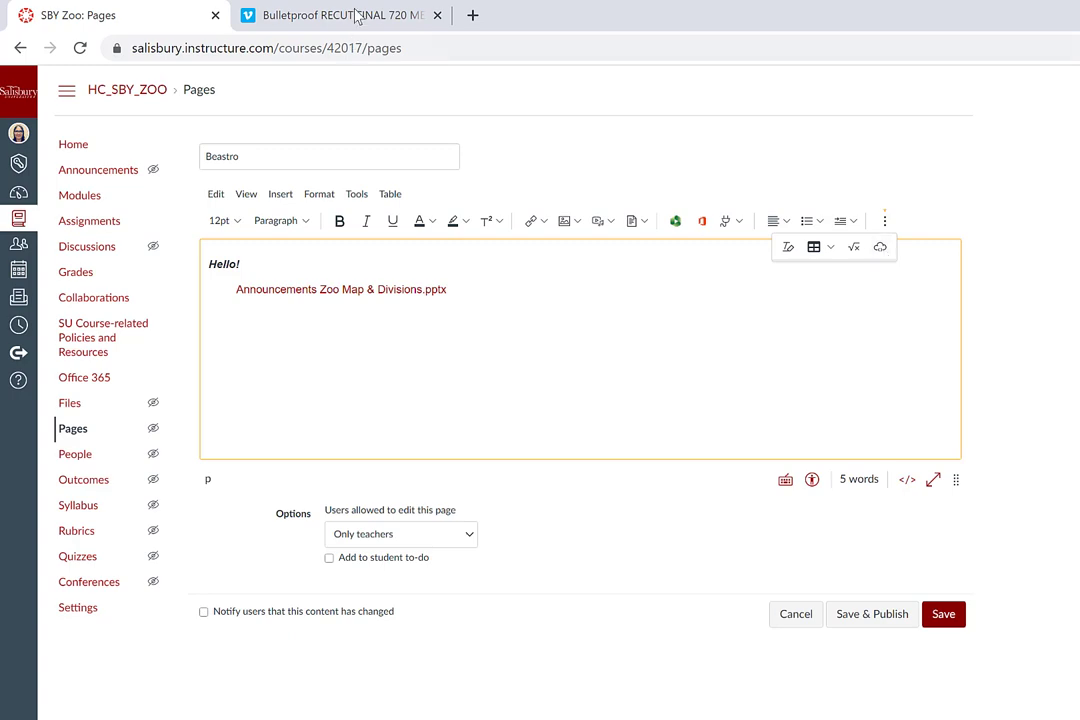
Step: Copy the Vimeo embed code for 'Bulletproof RECUT FINAL 720 MED' and embed it below the links
click(303, 14)
click(785, 515)
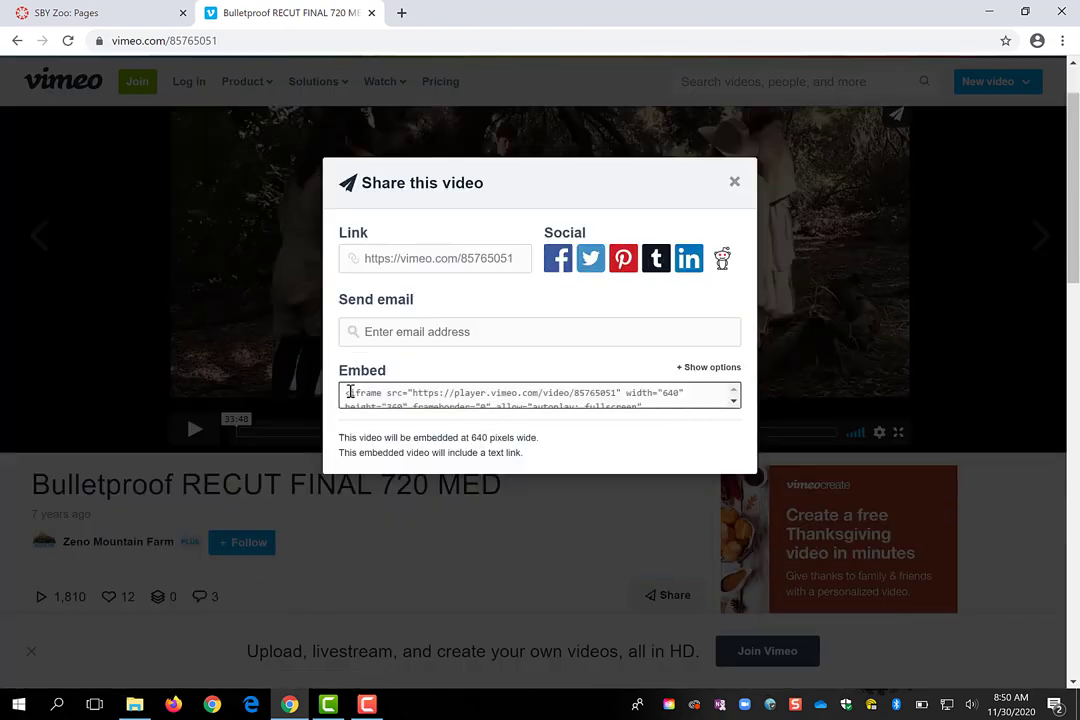
drag(349, 392, 853, 460)
click(116, 14)
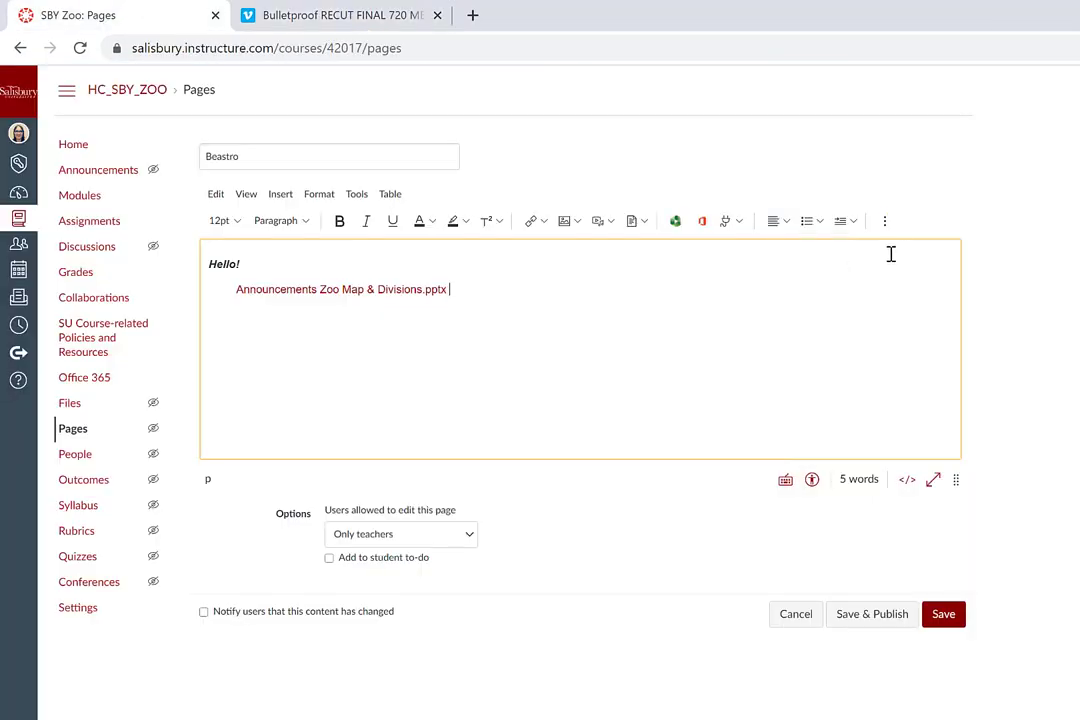
click(658, 445)
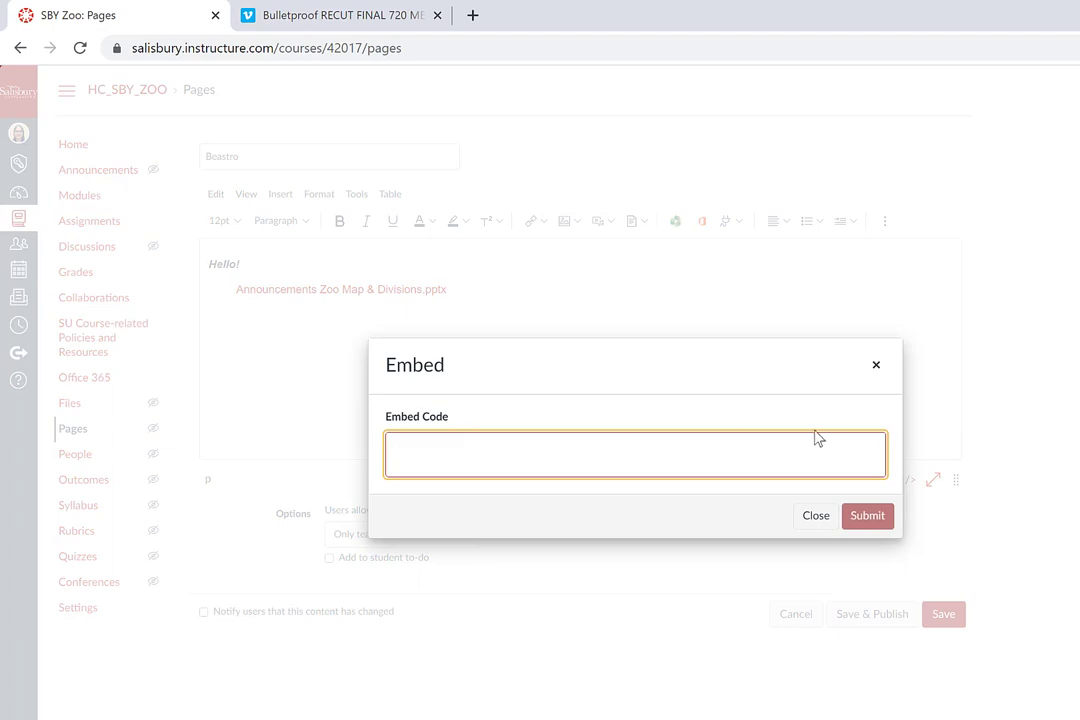
text(<iframe src="https://player.vimeo.com/video/85765051" width="640" height="360" frameborder="0" allow="autoplay; fullscreen" allowfullscreen></iframe> <p><a href="https://vimeo.com/85765051">Bulletproof RECUT FINAL 720 MED</a> from <a href="https://vimeo.com/zenomountainfarm">Zeno Mountain Farm</a> on <a href="https://vimeo.com">Vimeo</a>.</p>)
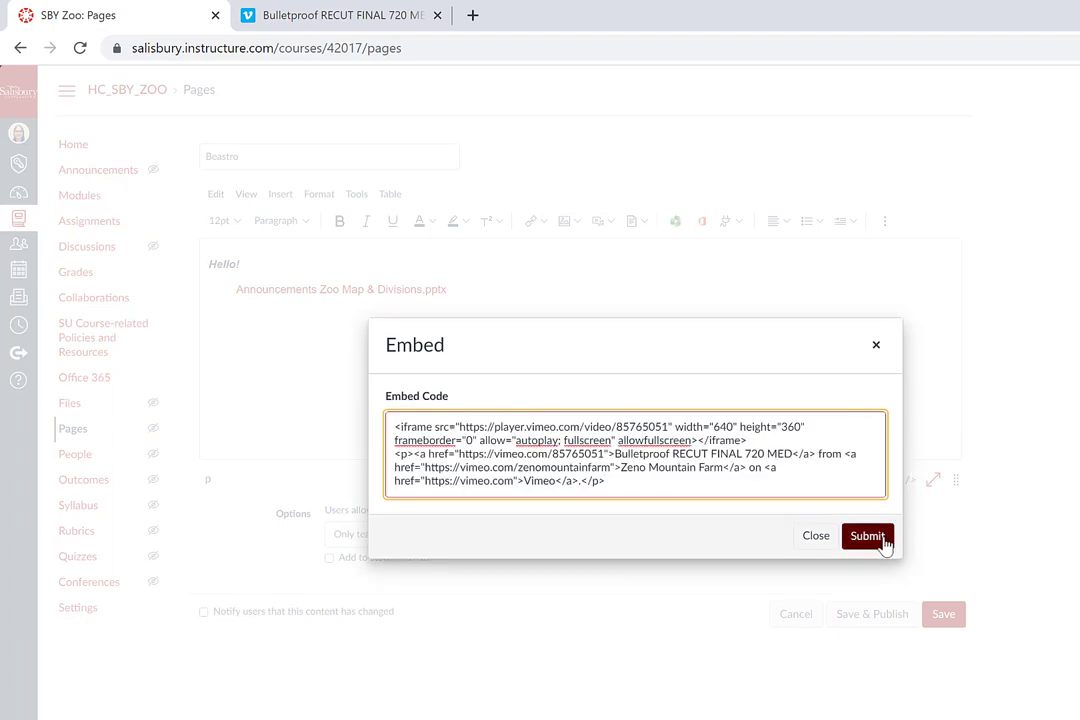
click(884, 541)
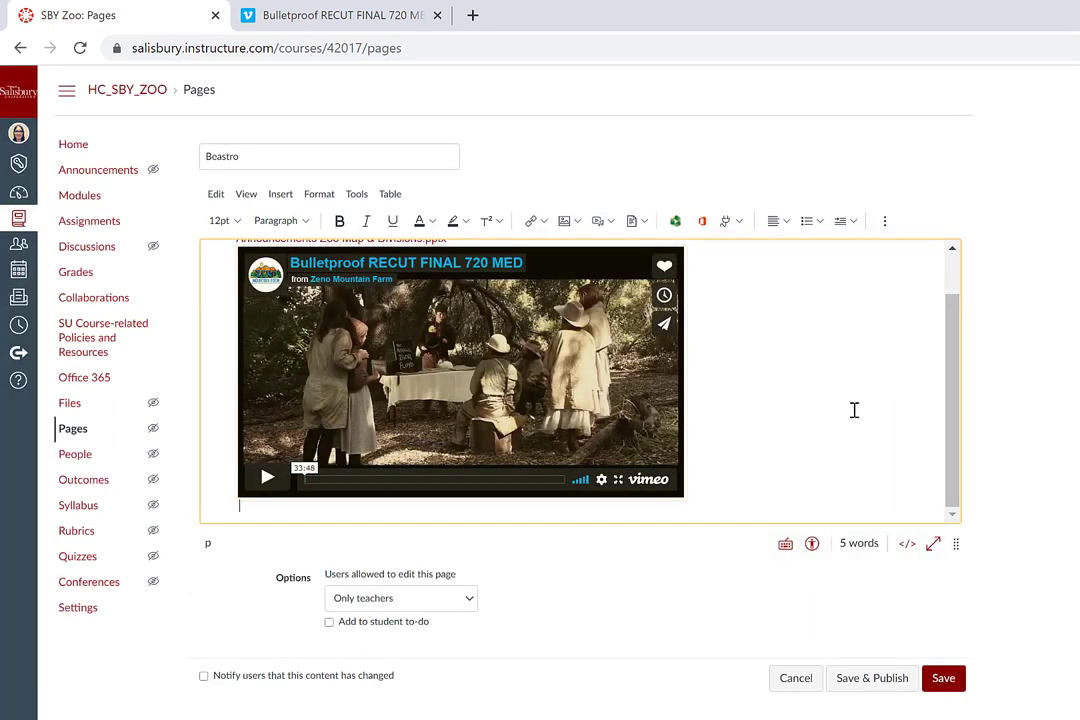
Step: Browse the Edit menu and toggle the fullscreen editor on and off
key(ctrl+Home)
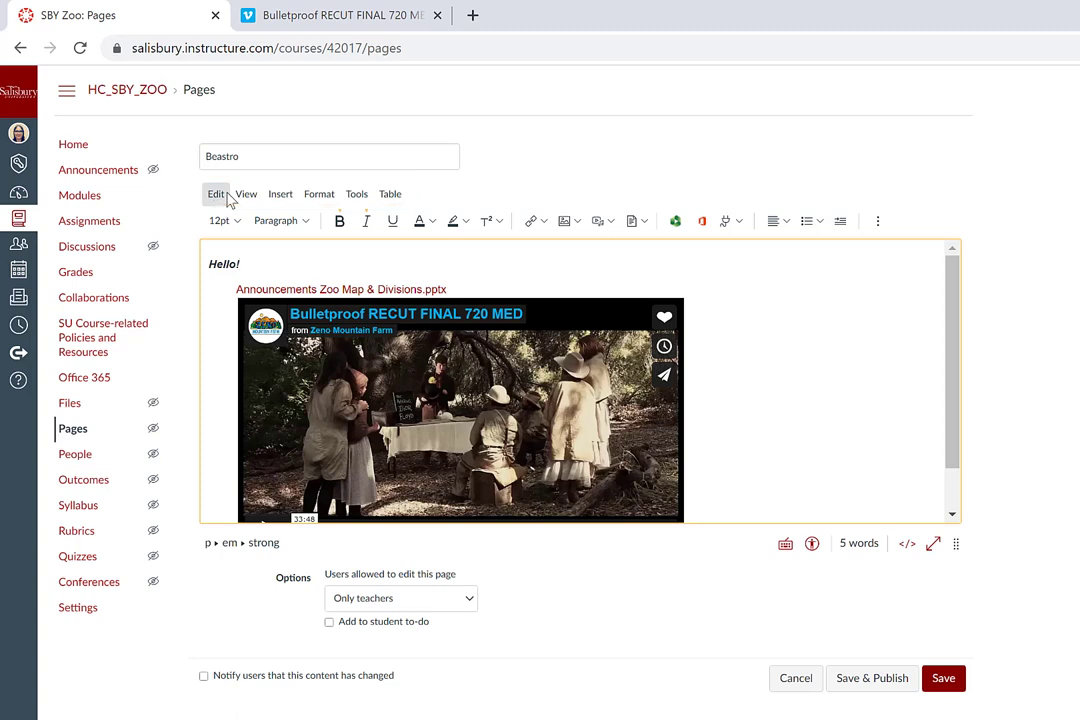
click(217, 194)
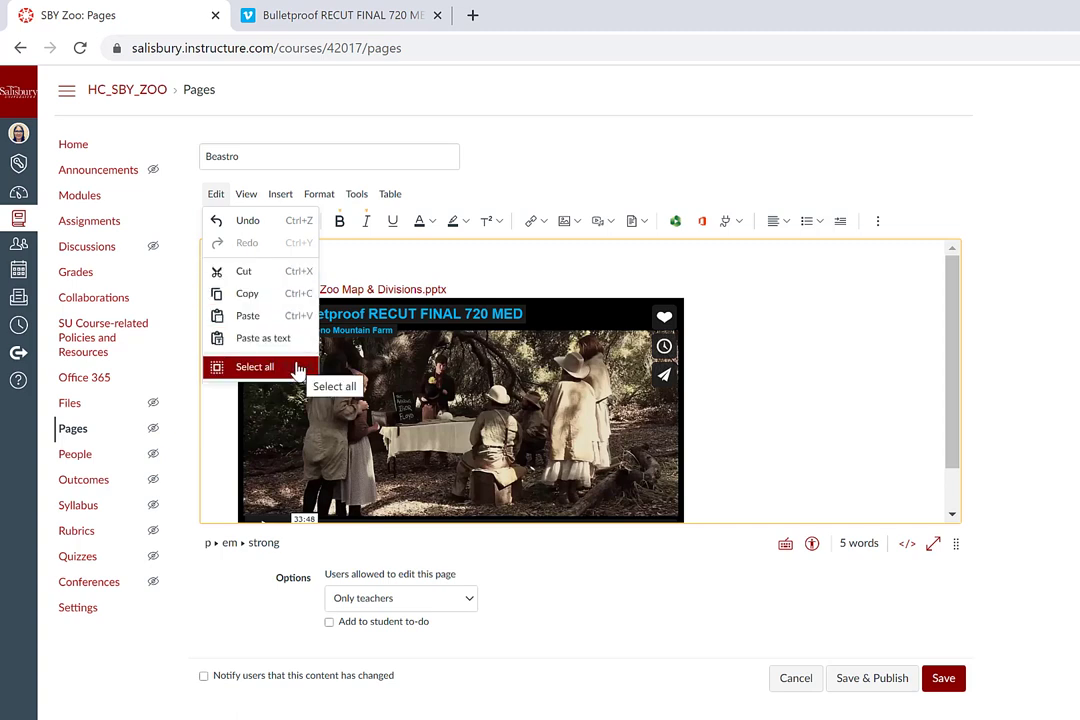
mouse_move(246, 193)
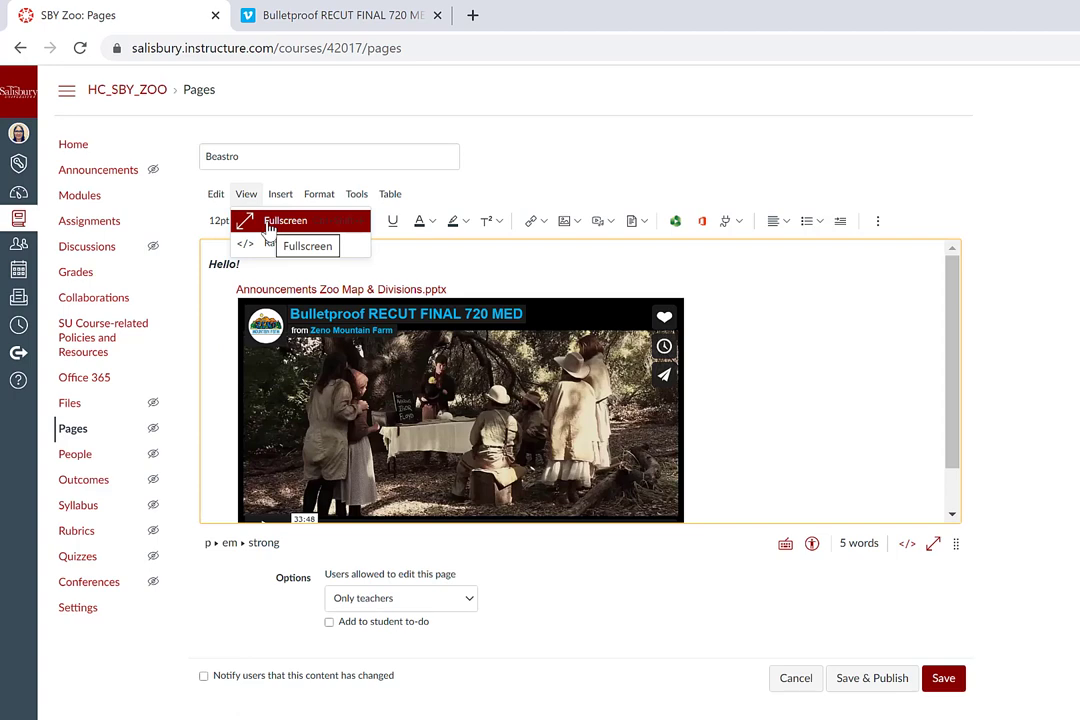
click(268, 228)
click(48, 80)
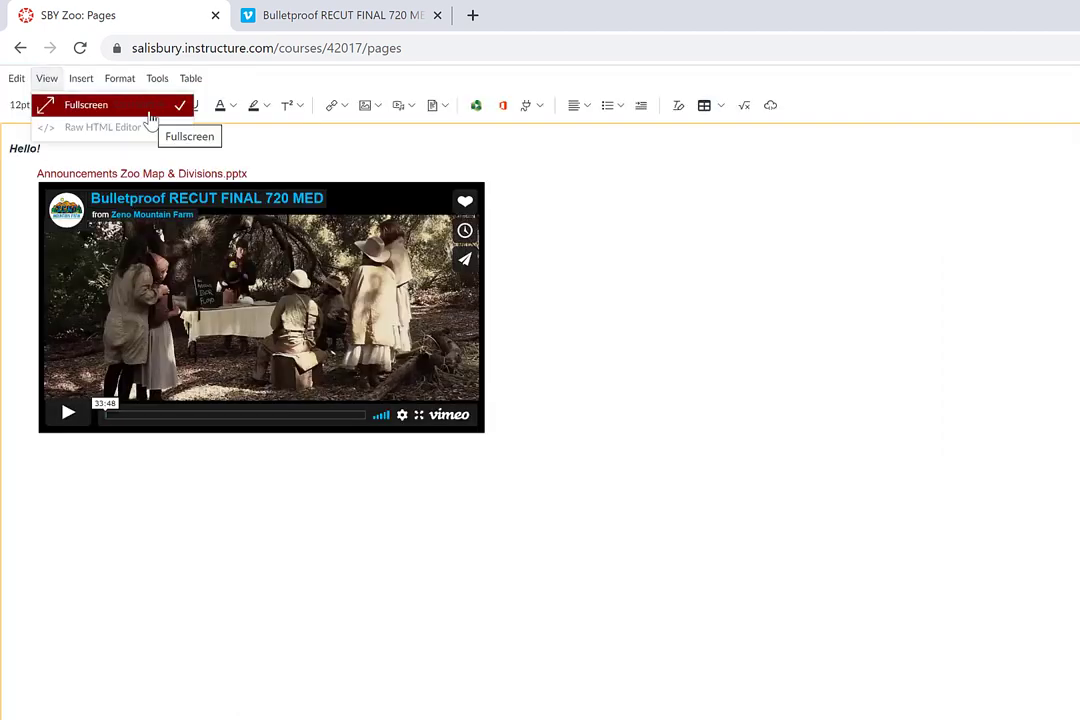
click(148, 112)
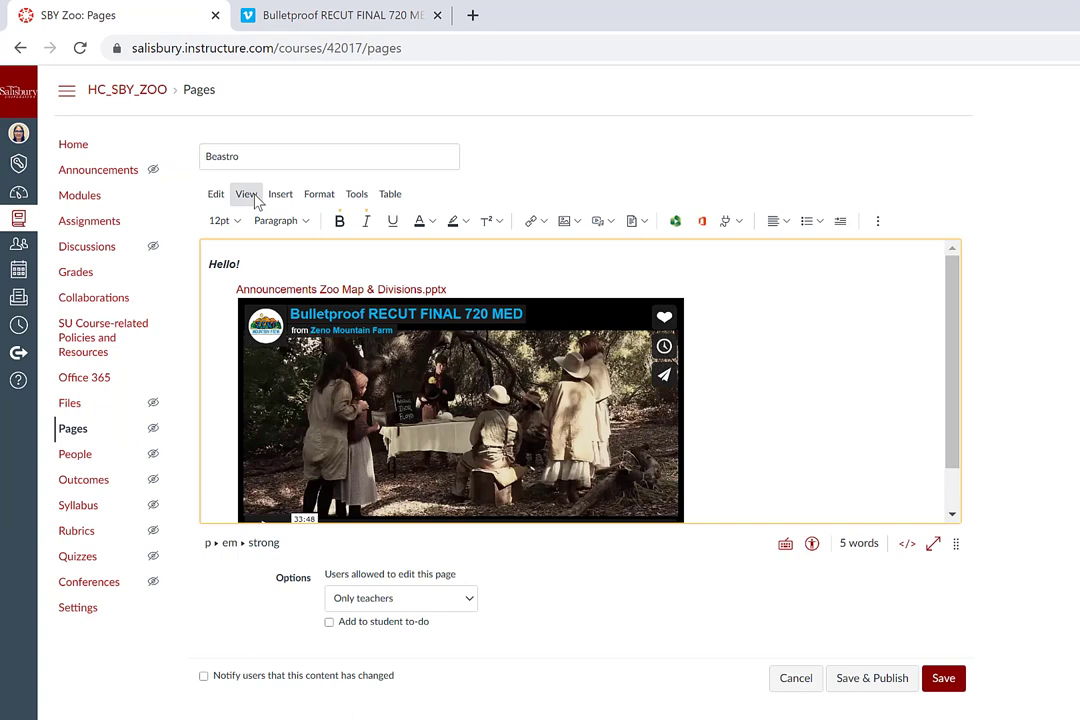
Step: Show the page body in the Raw HTML Editor, including the Vimeo iframe
click(246, 193)
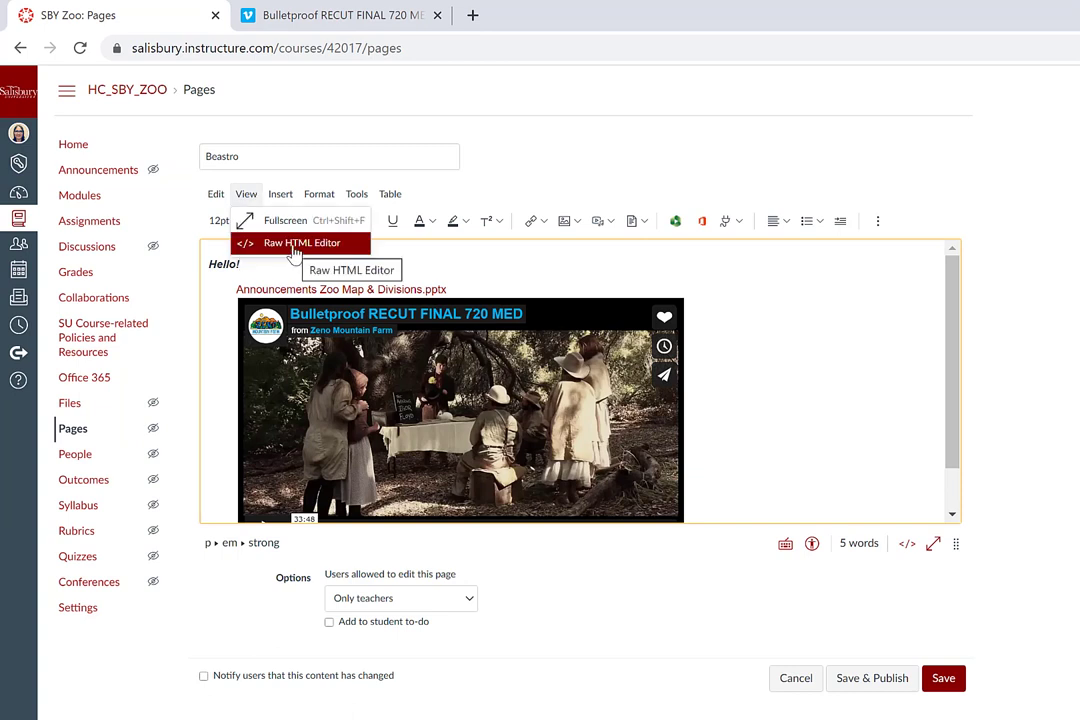
click(294, 246)
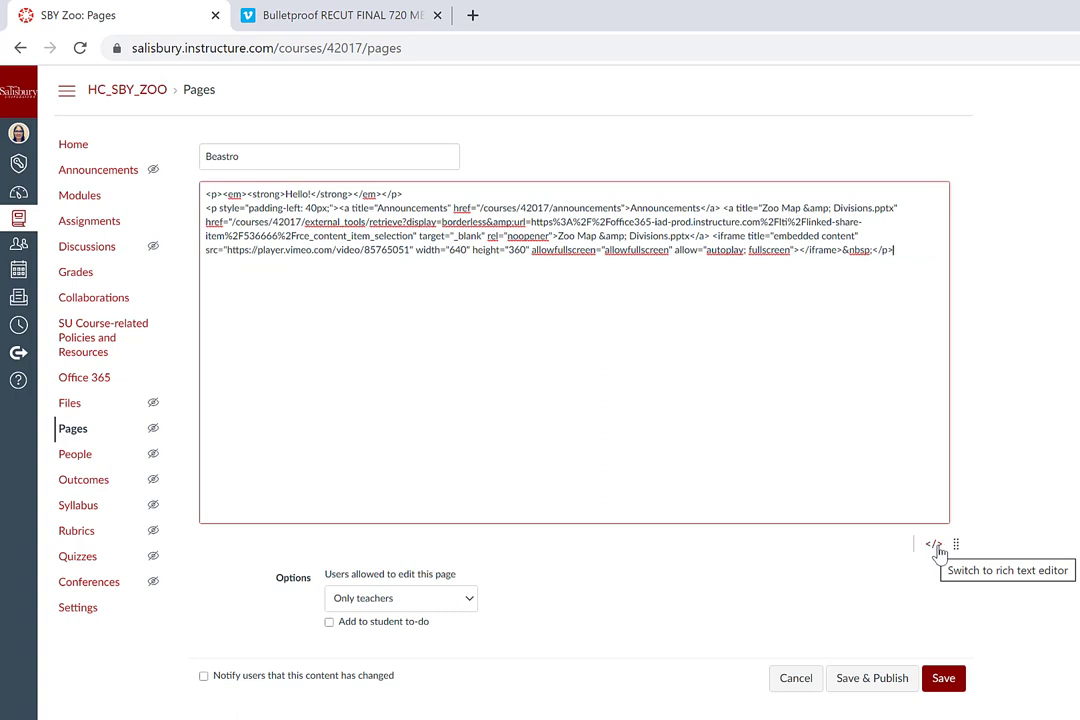
click(934, 545)
click(280, 195)
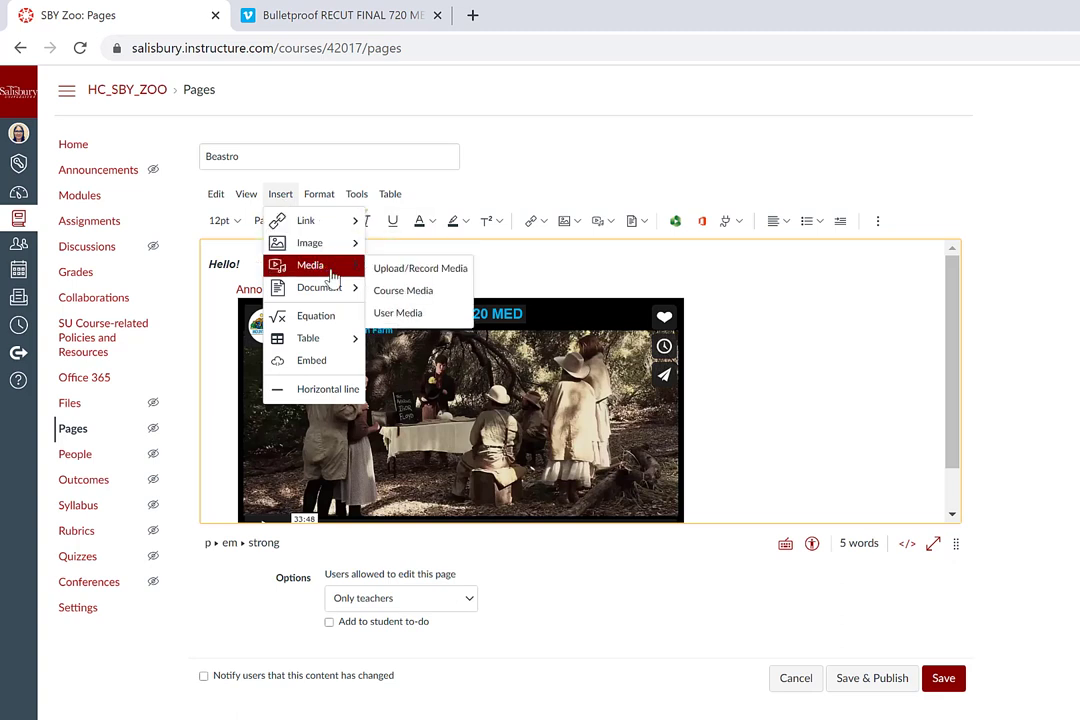
Step: Browse the Insert, Format, Tools and Table menus in the formatted editor
mouse_move(330, 292)
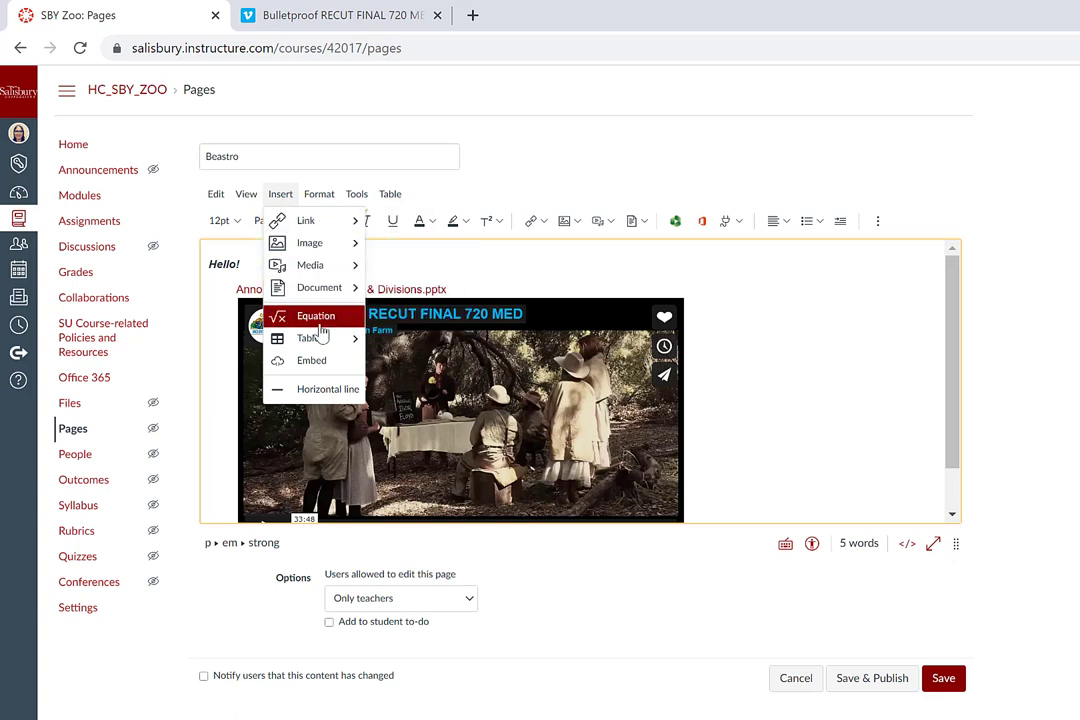
mouse_move(311, 342)
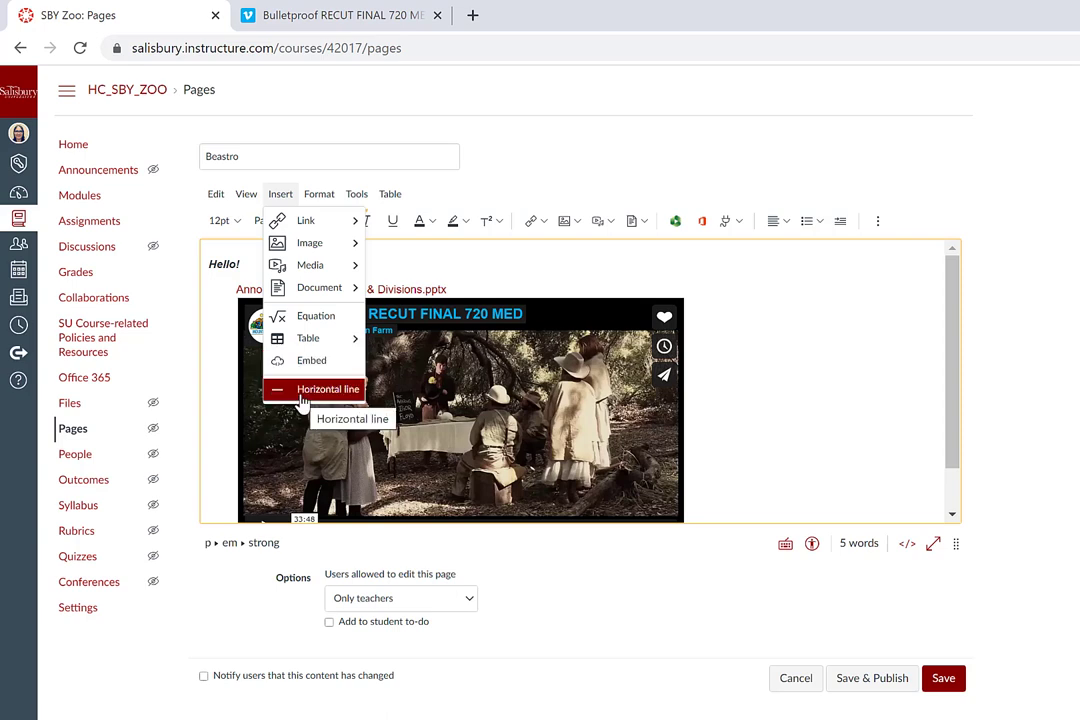
mouse_move(319, 193)
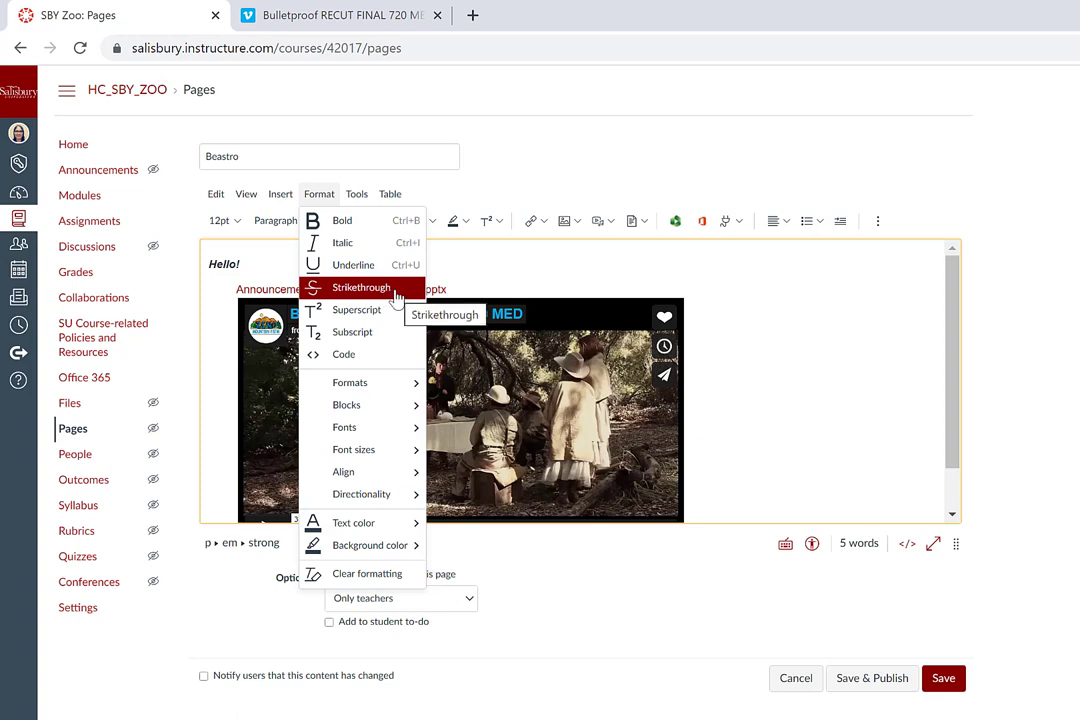
mouse_move(398, 498)
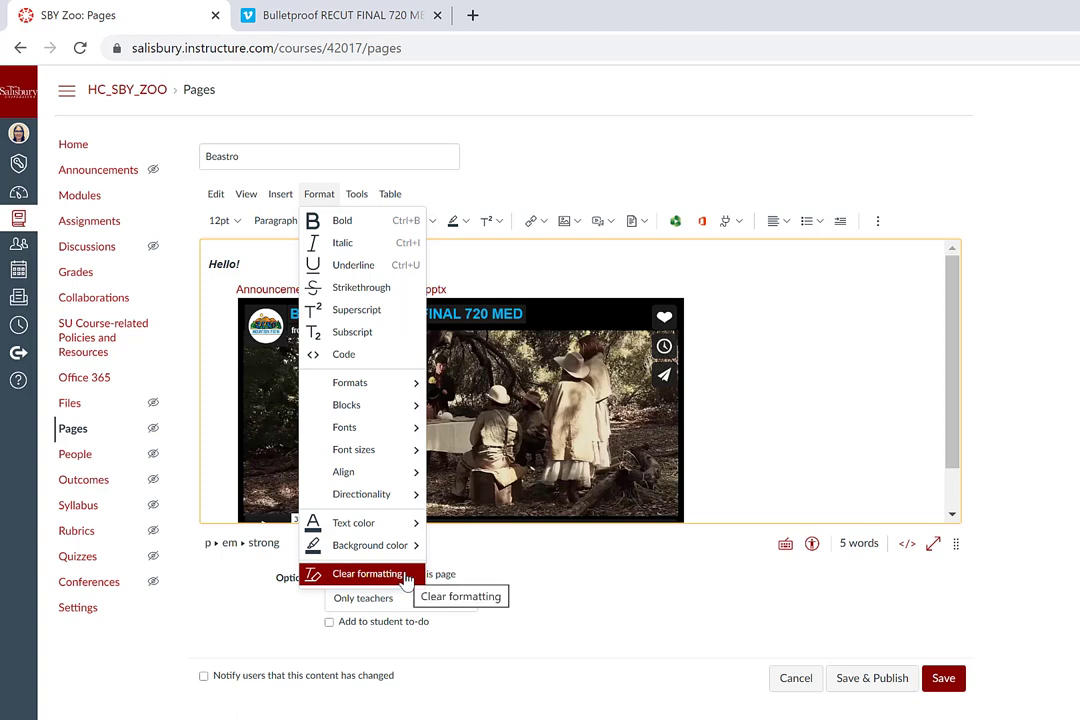
click(356, 193)
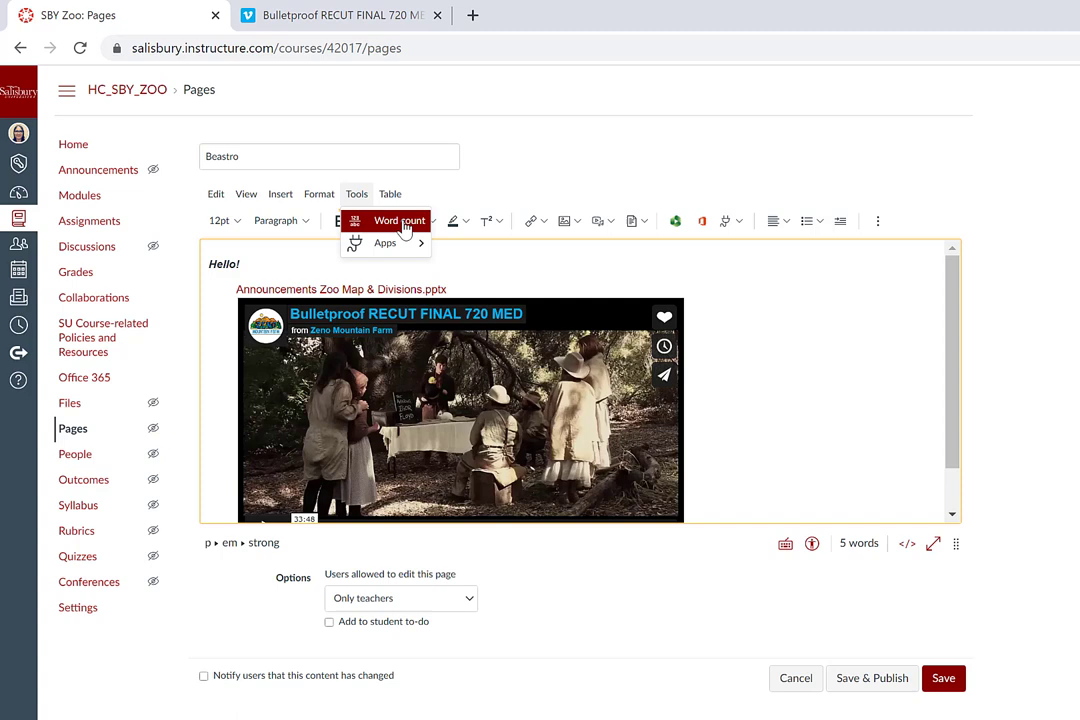
mouse_move(419, 249)
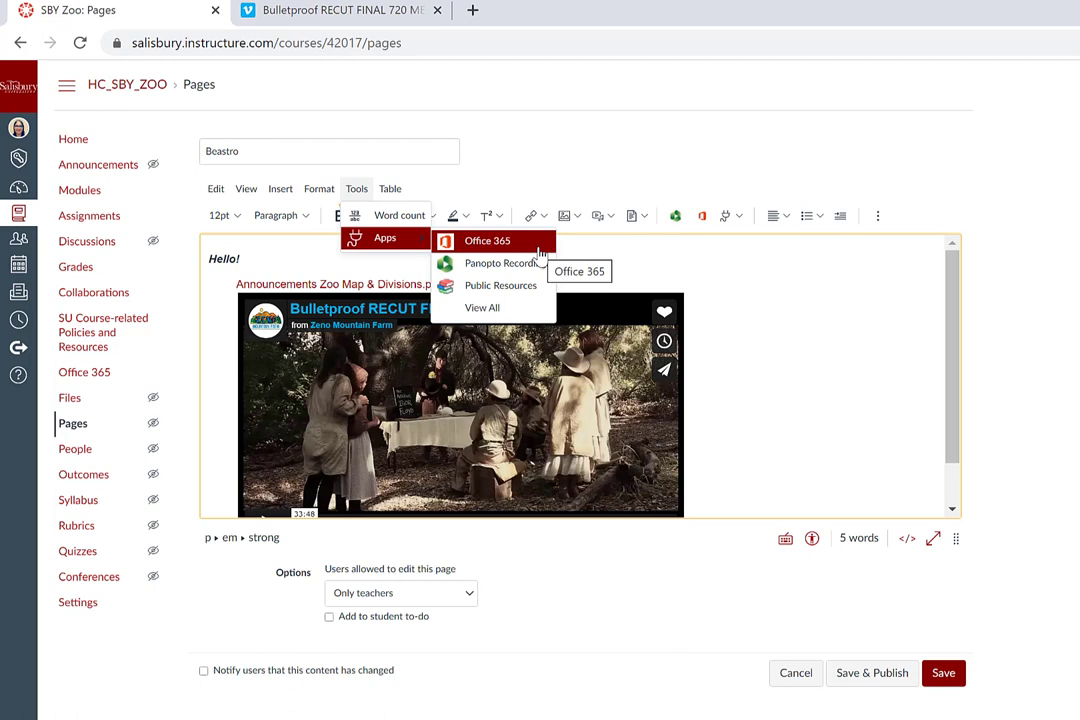
mouse_move(390, 188)
mouse_move(416, 226)
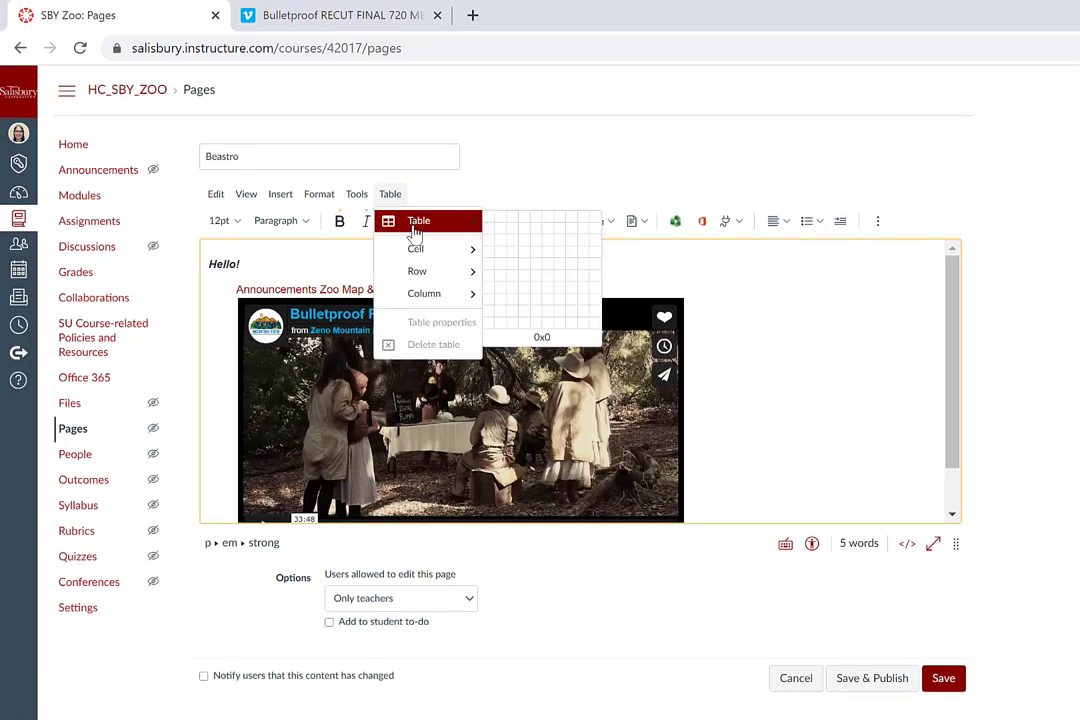
mouse_move(429, 249)
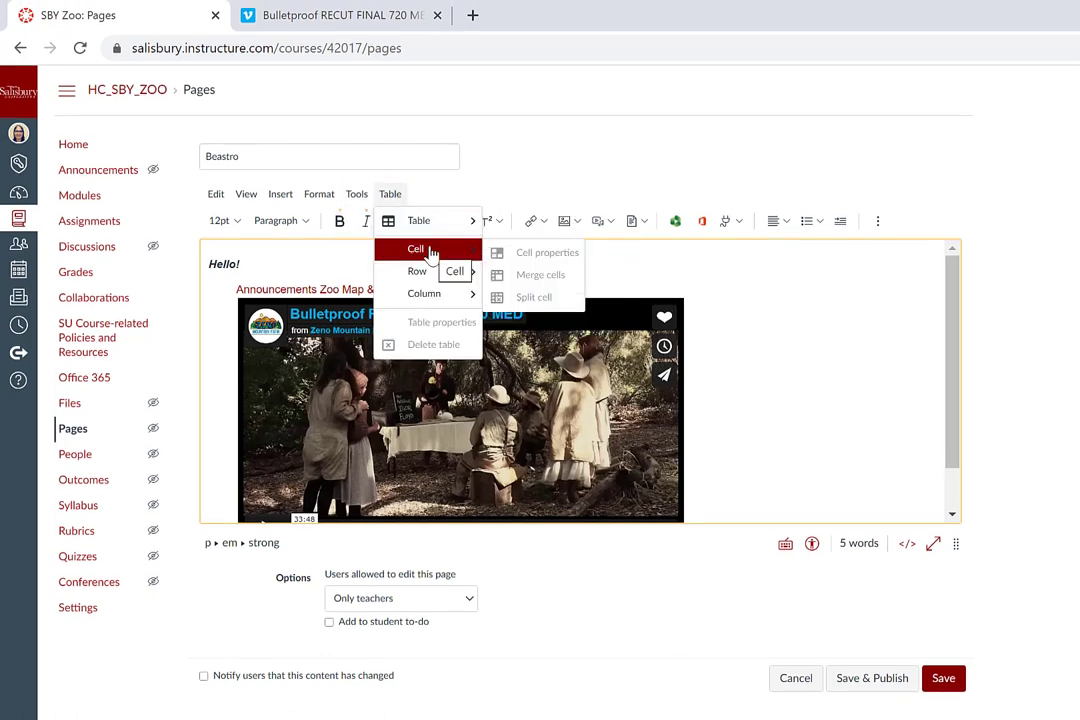
click(791, 321)
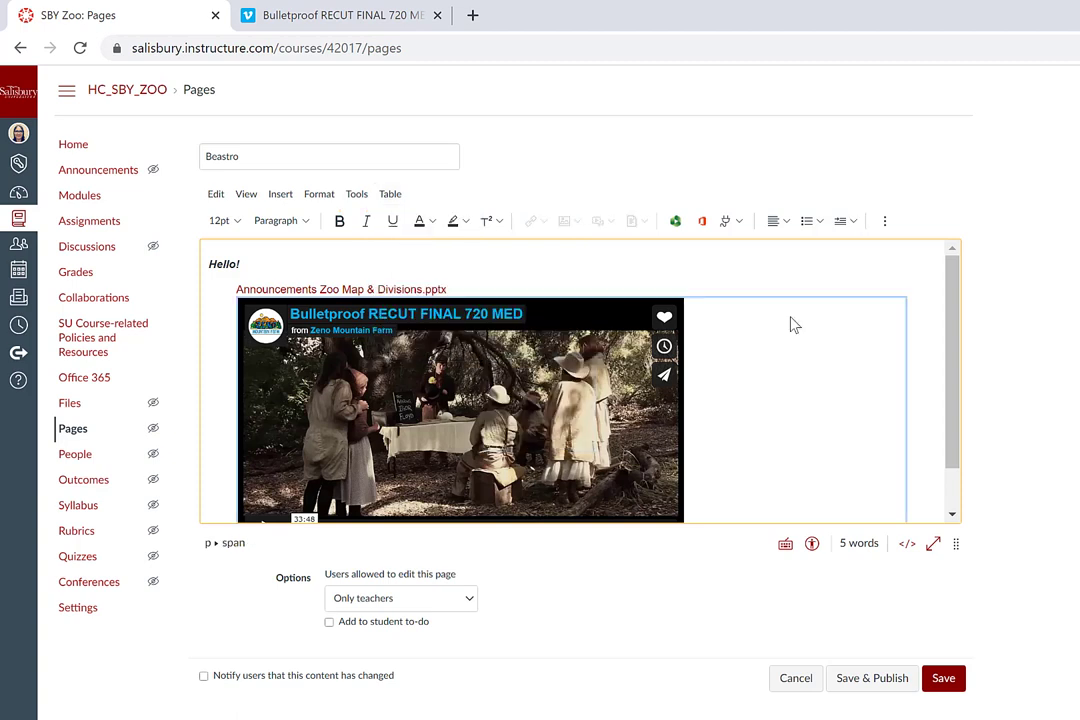
click(312, 265)
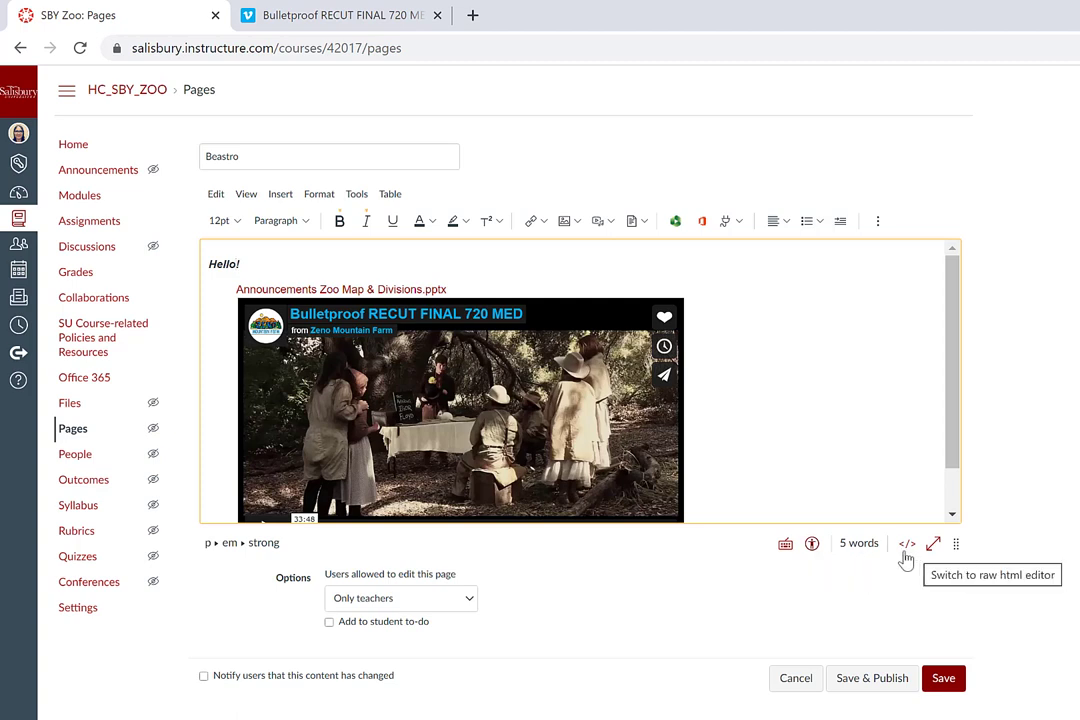
text(!)
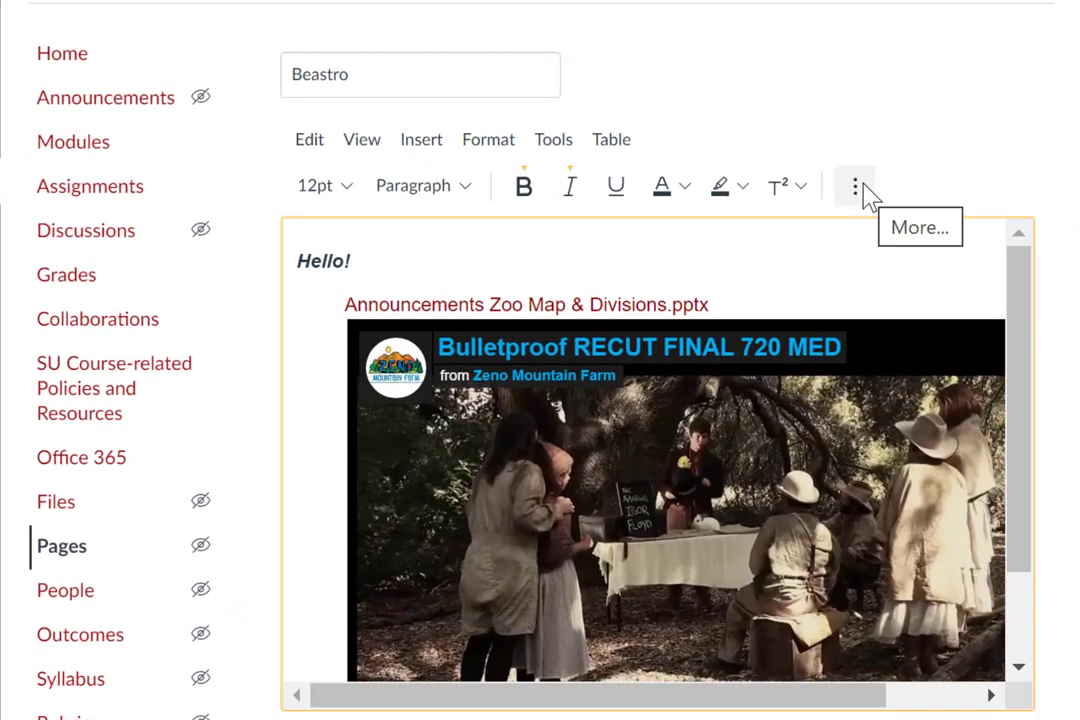
click(860, 188)
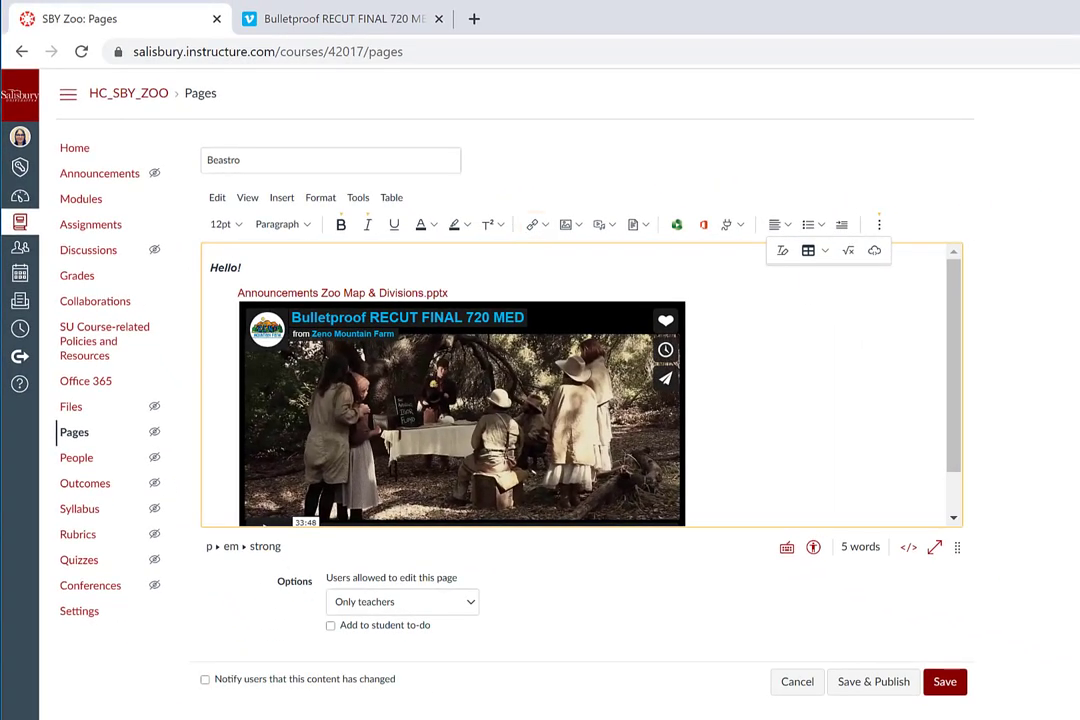
click(613, 223)
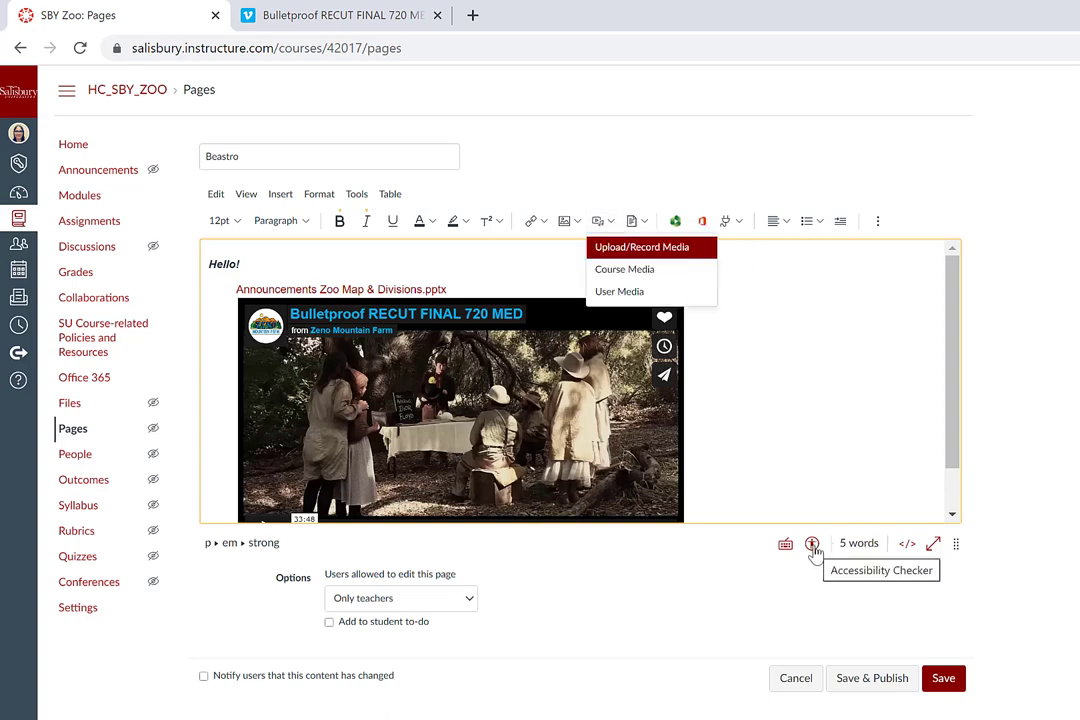
click(677, 223)
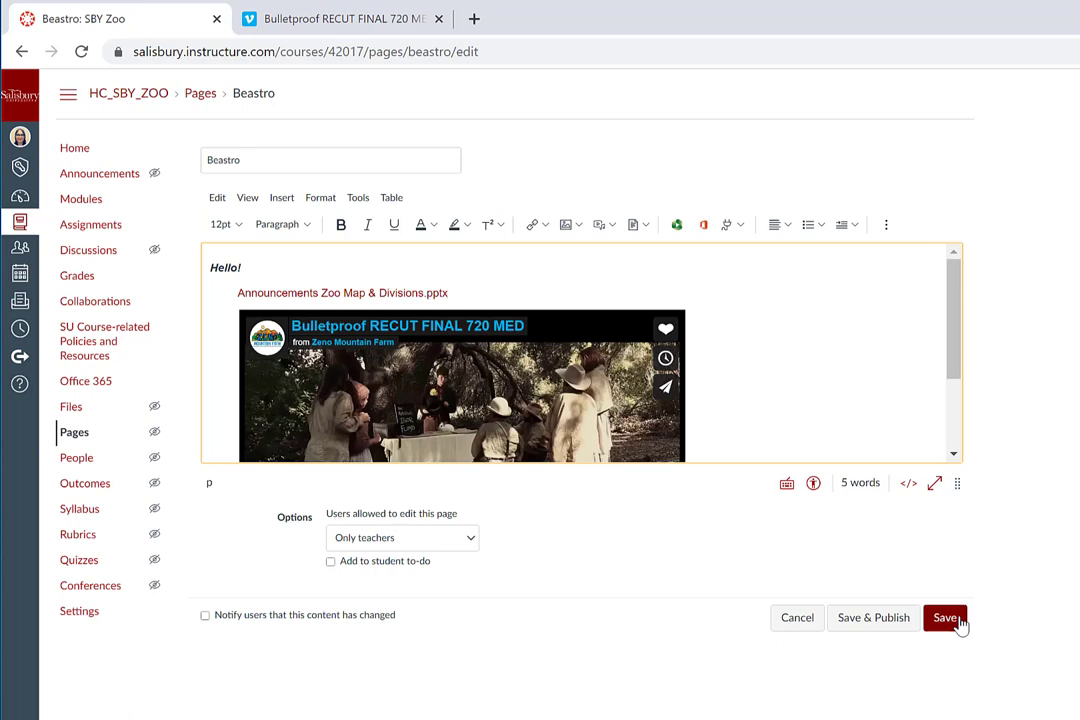
Step: Save the Beastro page
click(958, 622)
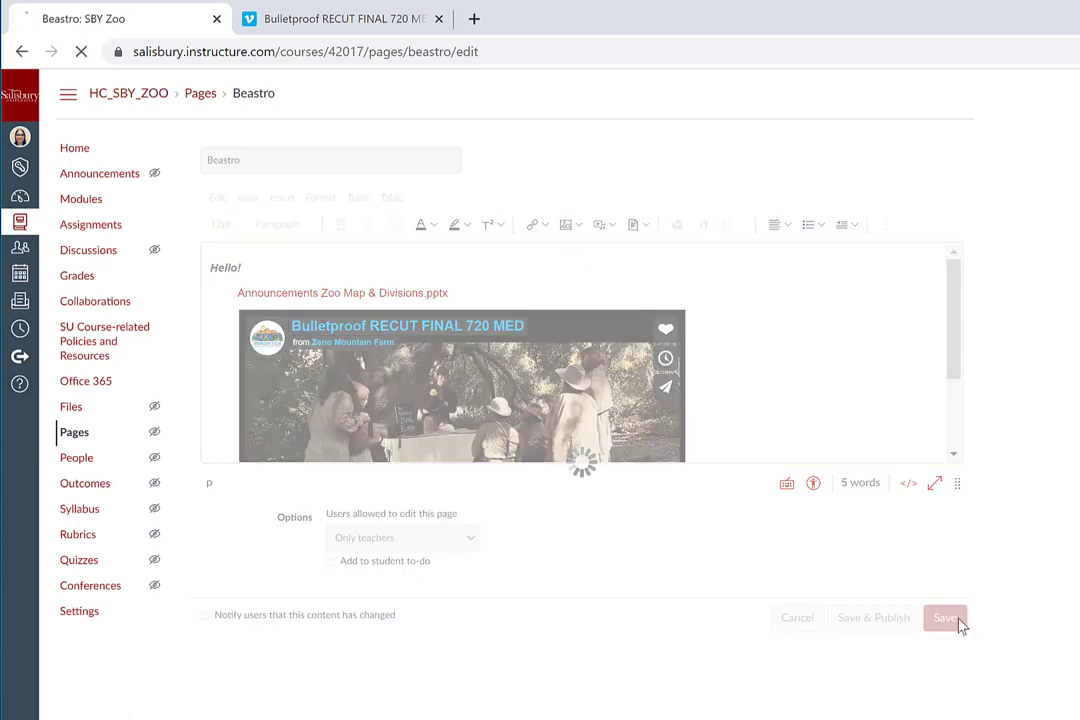